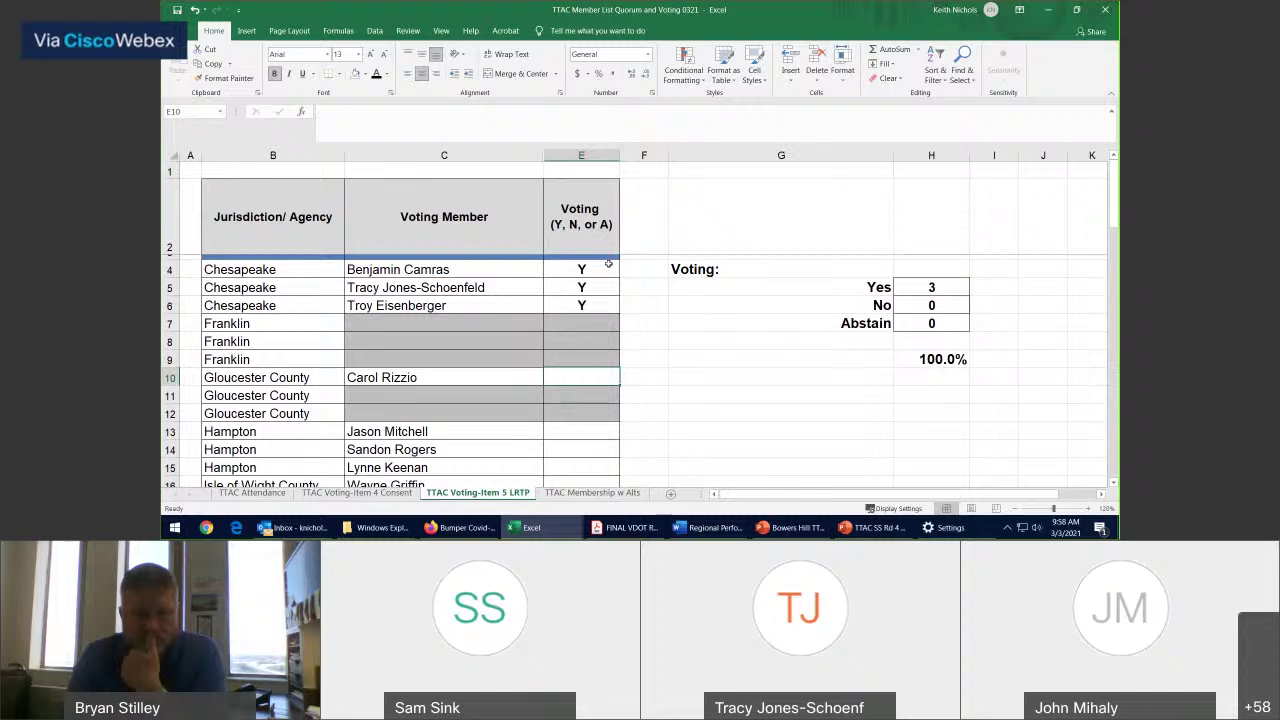
# Record Y votes for the Gloucester County member in E10 and the three Hampton members in E13:E15.
pyautogui.write('Y')
pyautogui.press('Return')
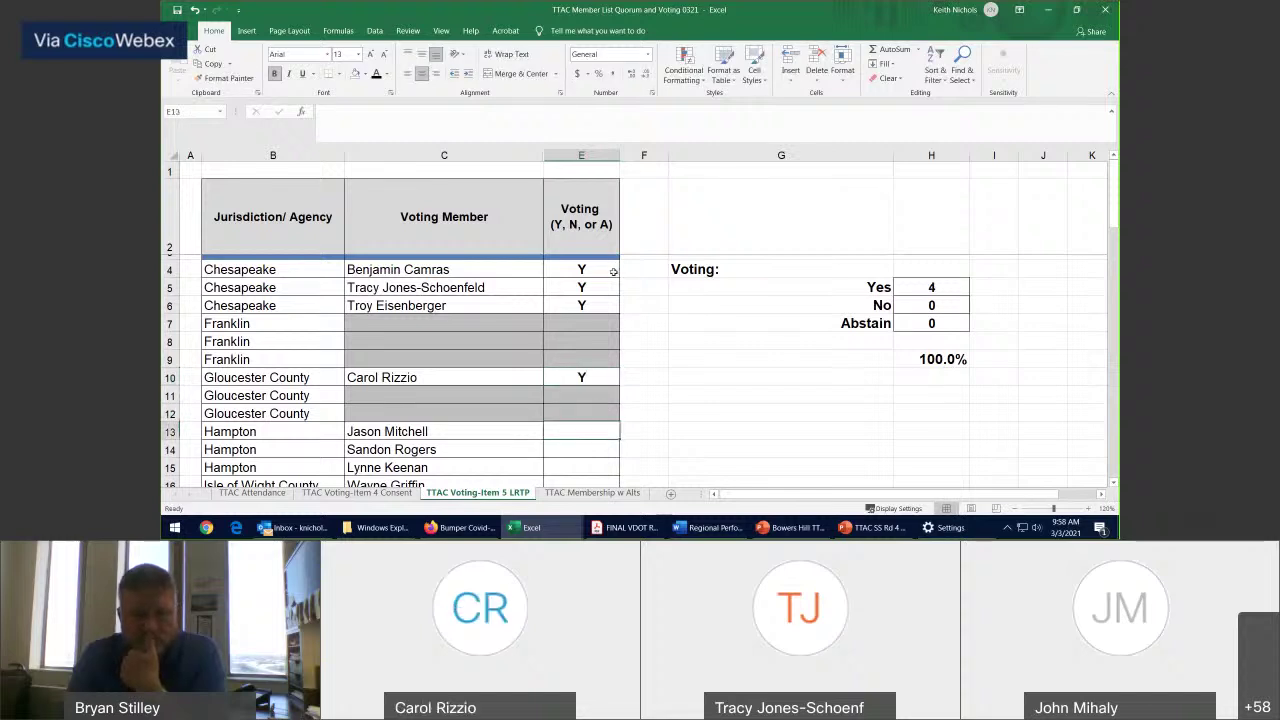
pyautogui.write('Y')
pyautogui.press('Return')
pyautogui.click(1114, 483)
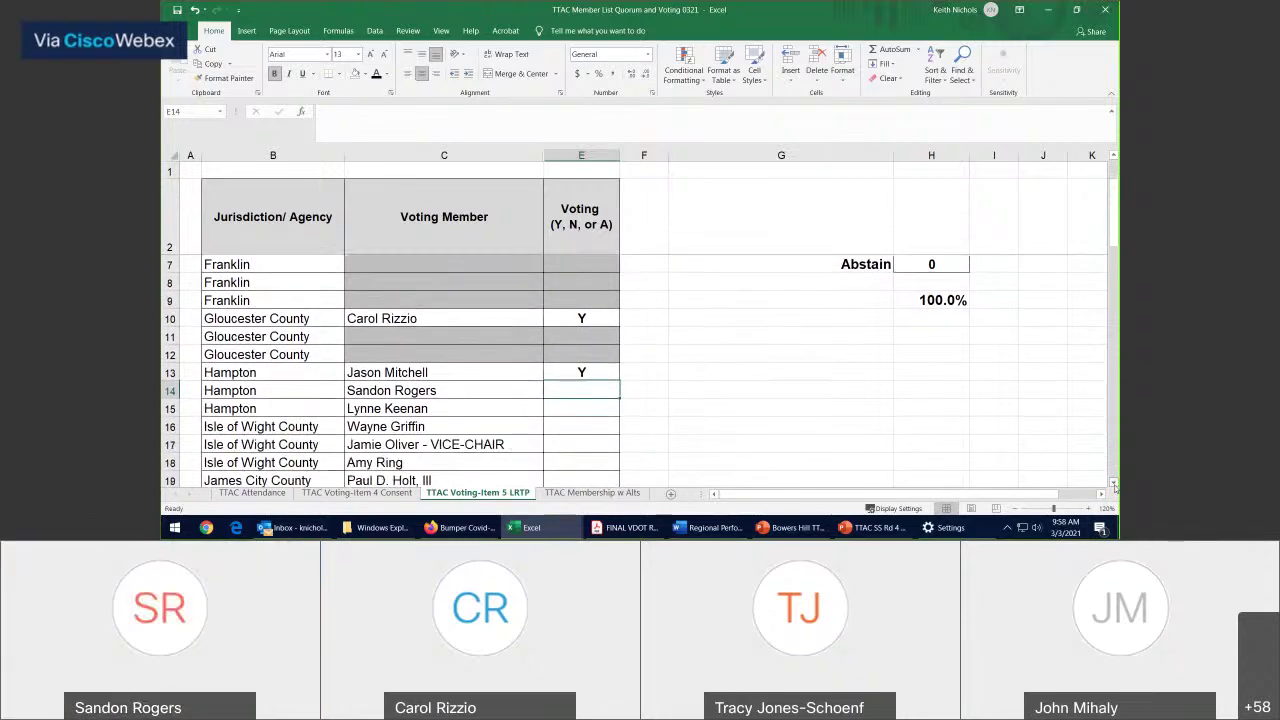
pyautogui.scroll(-1, 1114, 483)
pyautogui.write('Y')
pyautogui.press('Return')
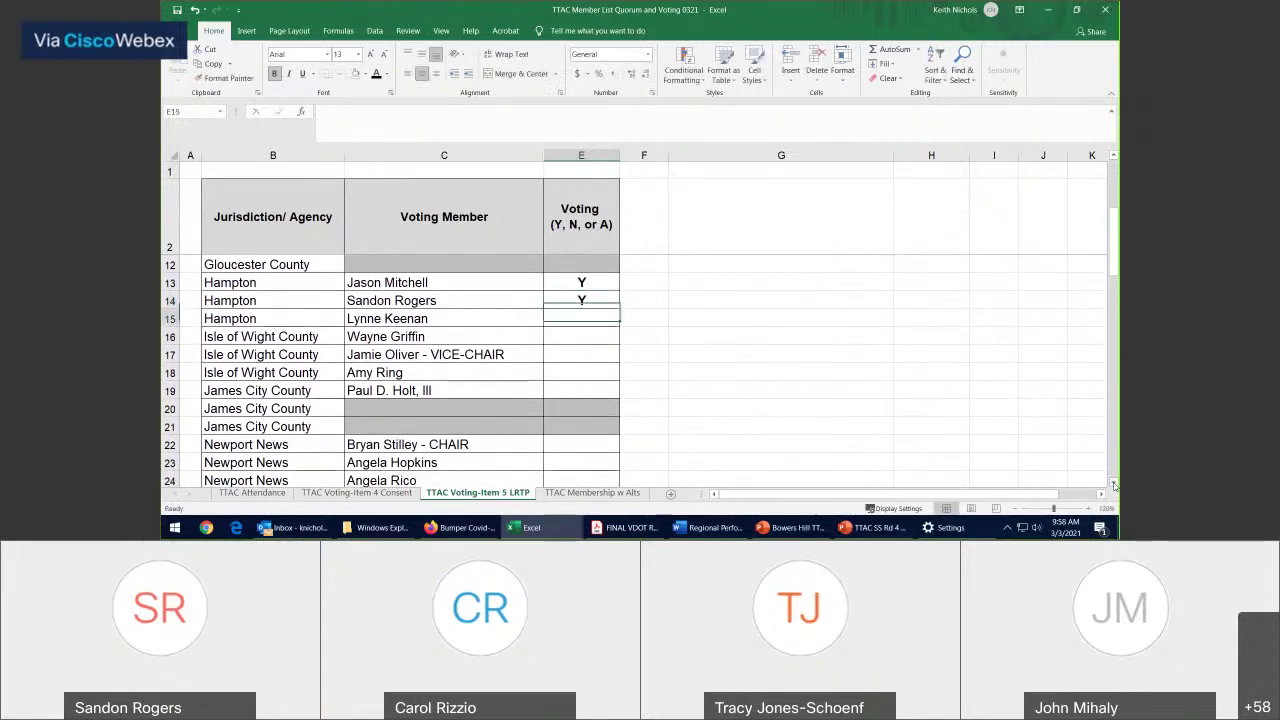
pyautogui.write('Y')
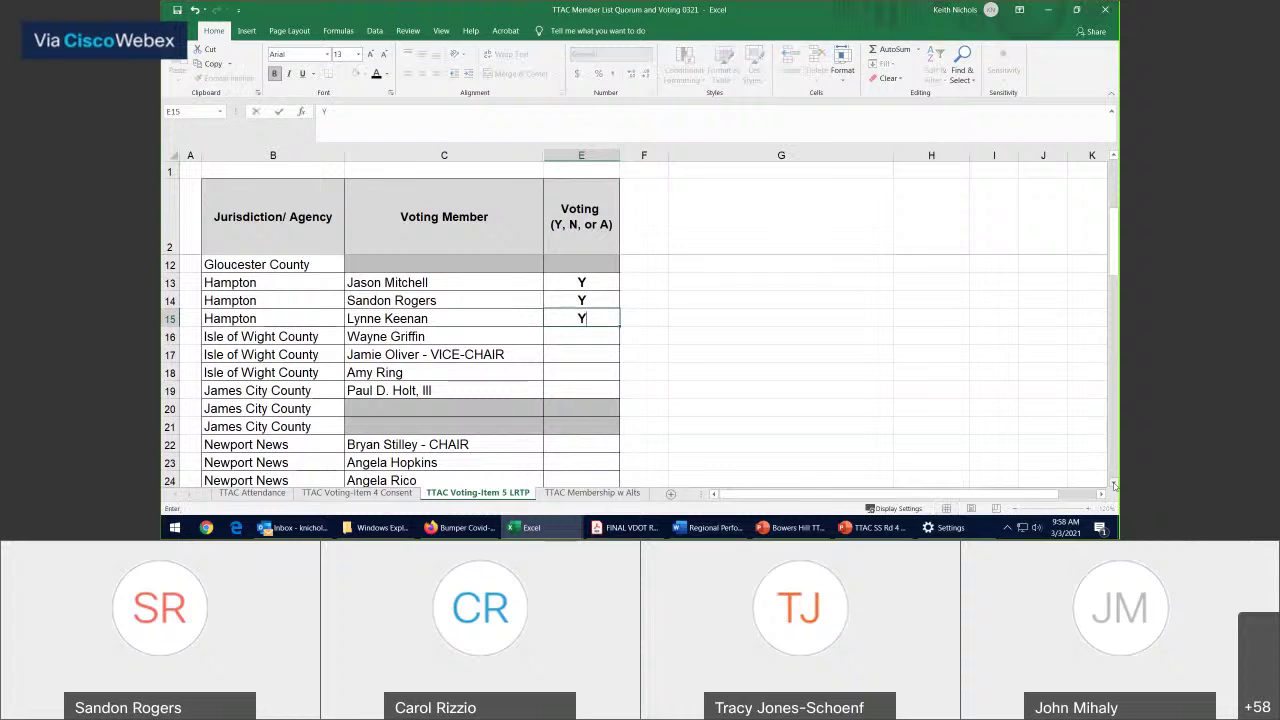
pyautogui.press('Return')
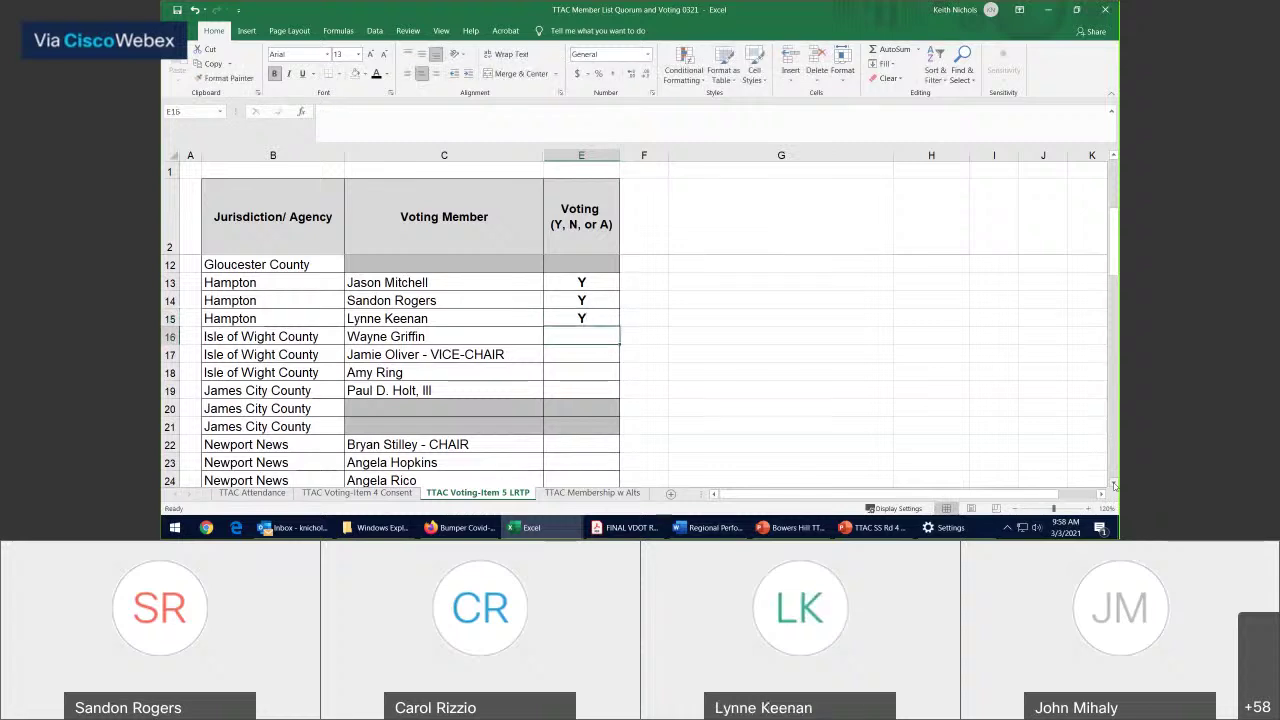
# Record Y votes for the three Isle of Wight County members in E16:E18 and the James City County member in E19.
pyautogui.write('Y')
pyautogui.press('Return')
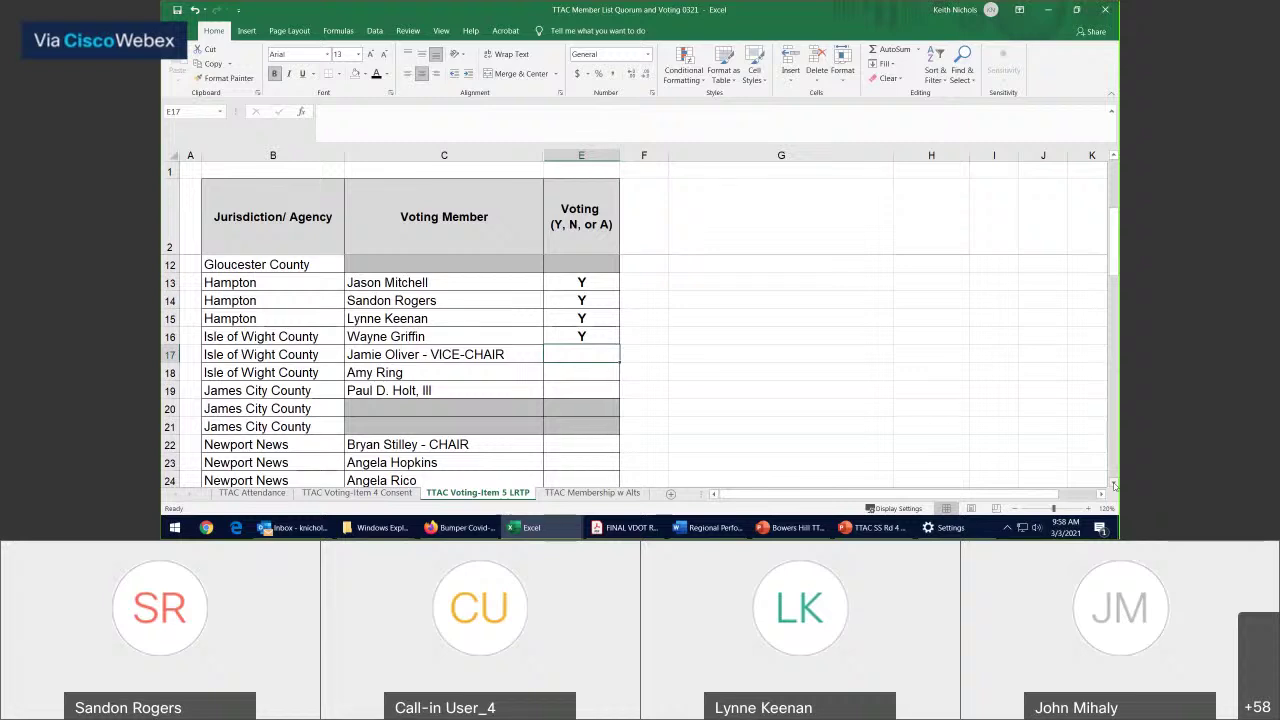
pyautogui.write('Y')
pyautogui.press('Return')
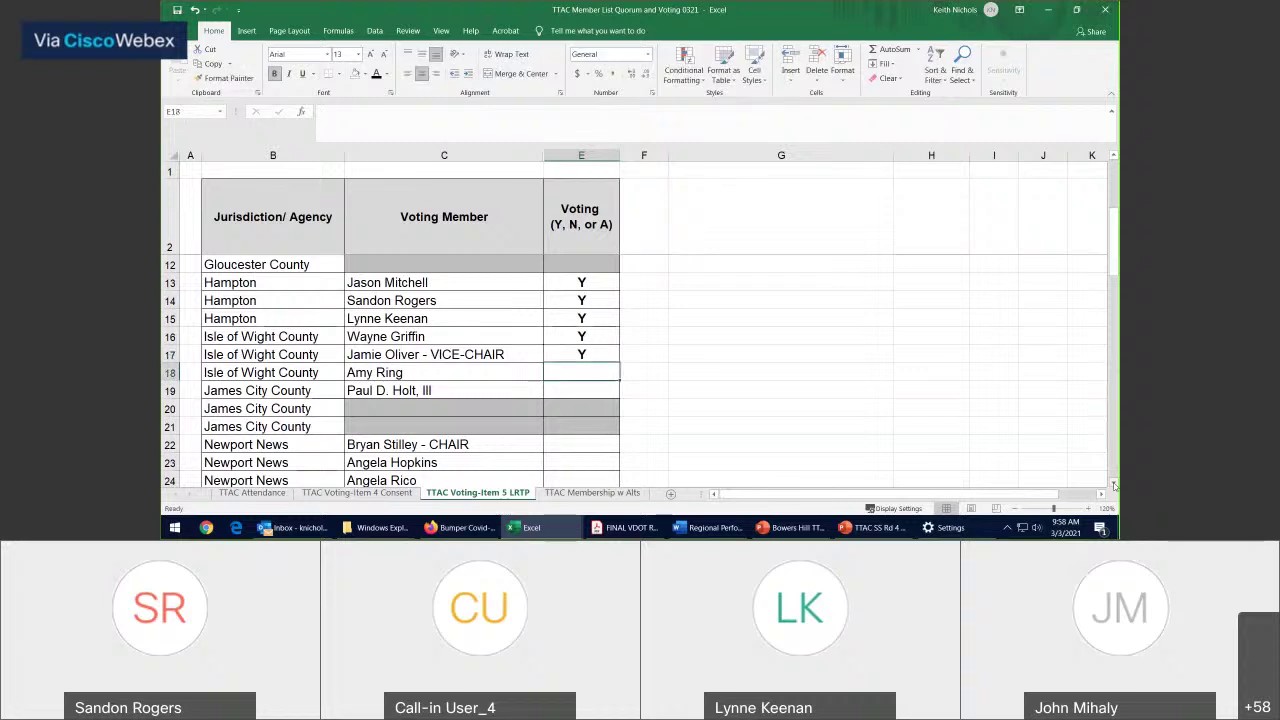
pyautogui.write('Y')
pyautogui.press('Return')
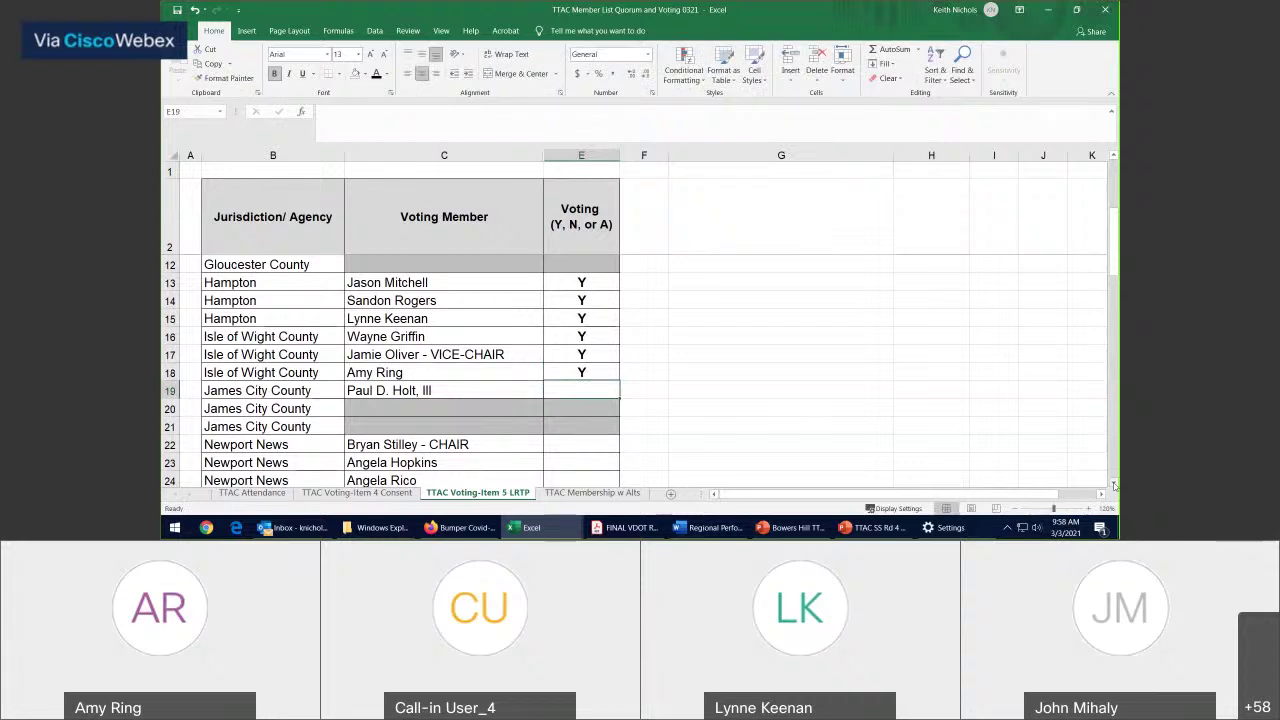
pyautogui.write('Y')
pyautogui.press('Return')
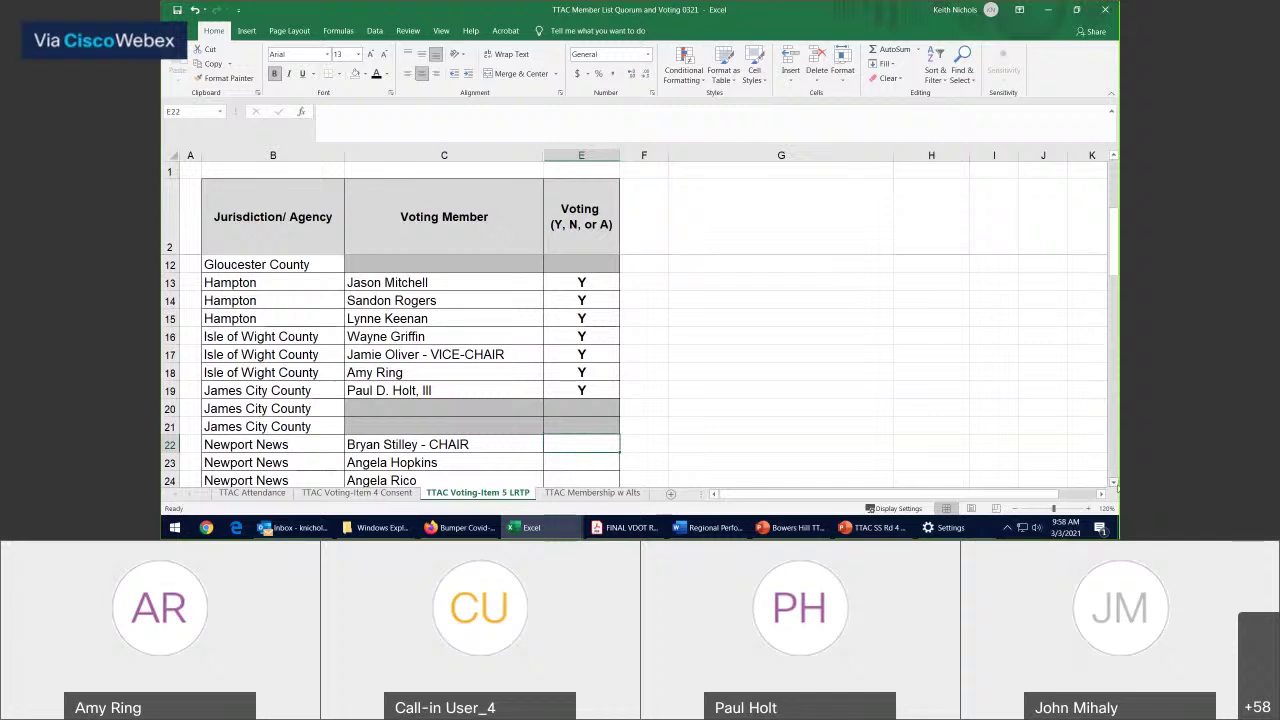
# Record Y votes for the three Newport News members in E22:E24.
pyautogui.scroll(-2, 1117, 490)
pyautogui.write('Y')
pyautogui.press('Return')
pyautogui.write('Y')
pyautogui.press('Return')
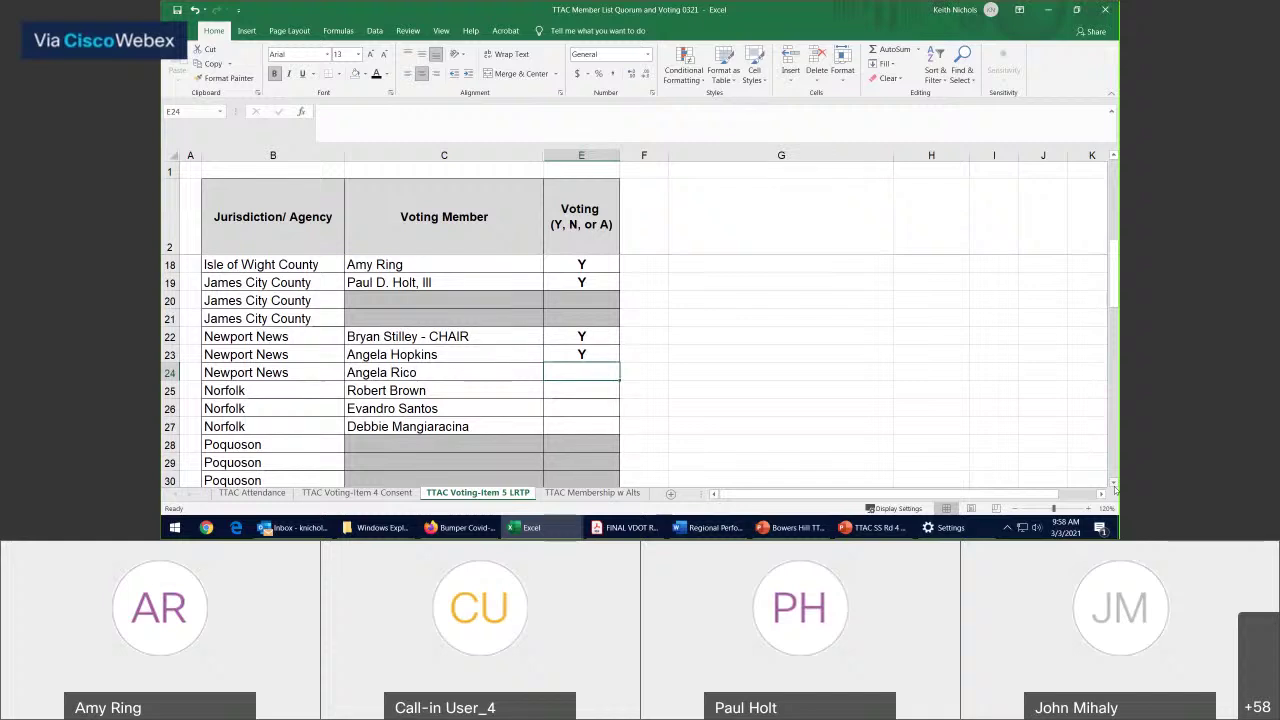
pyautogui.write('Y')
pyautogui.press('Return')
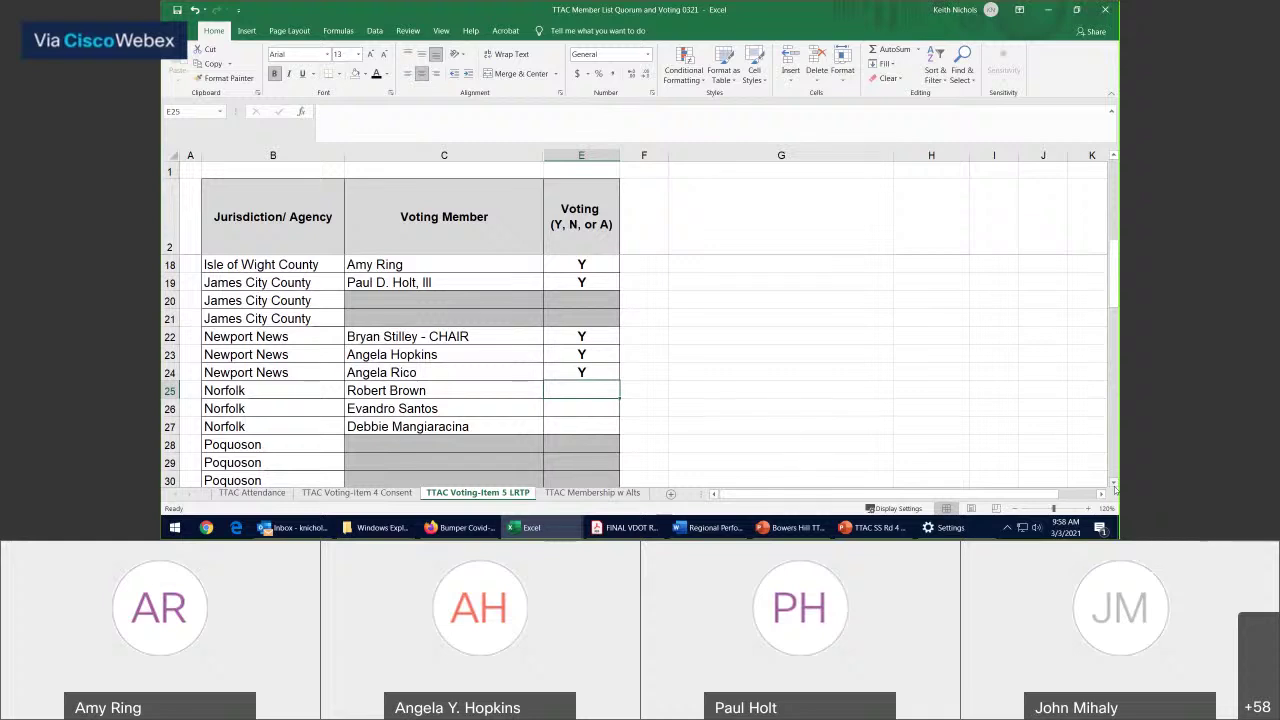
# Record Y votes for the three Norfolk members in E25:E27.
pyautogui.write('Y')
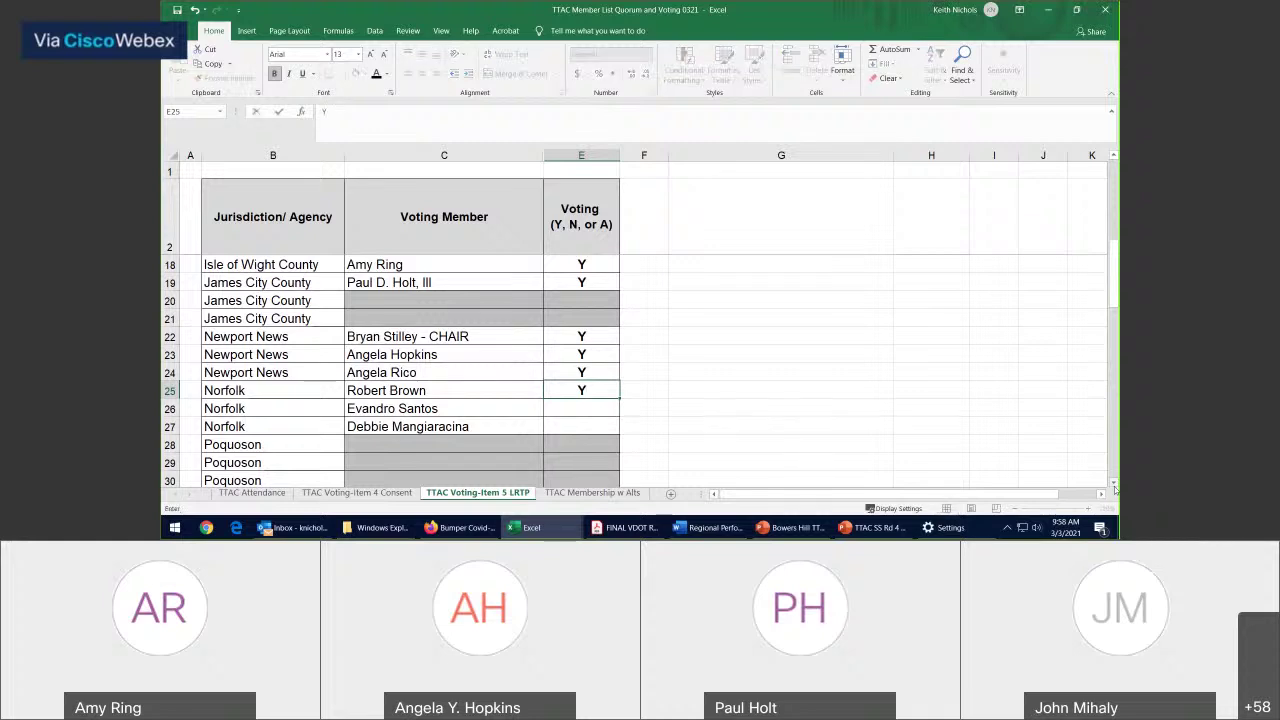
pyautogui.press('Return')
pyautogui.write('Y')
pyautogui.press('Return')
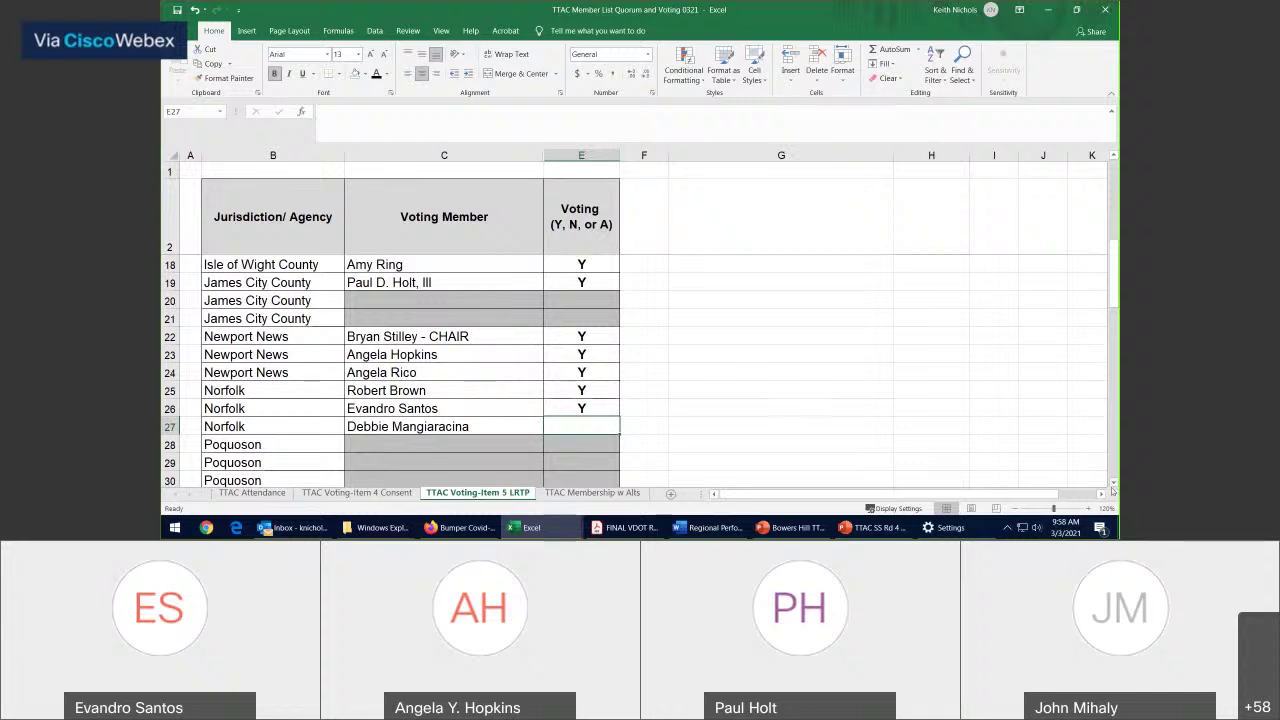
pyautogui.write('Y')
pyautogui.press('Return')
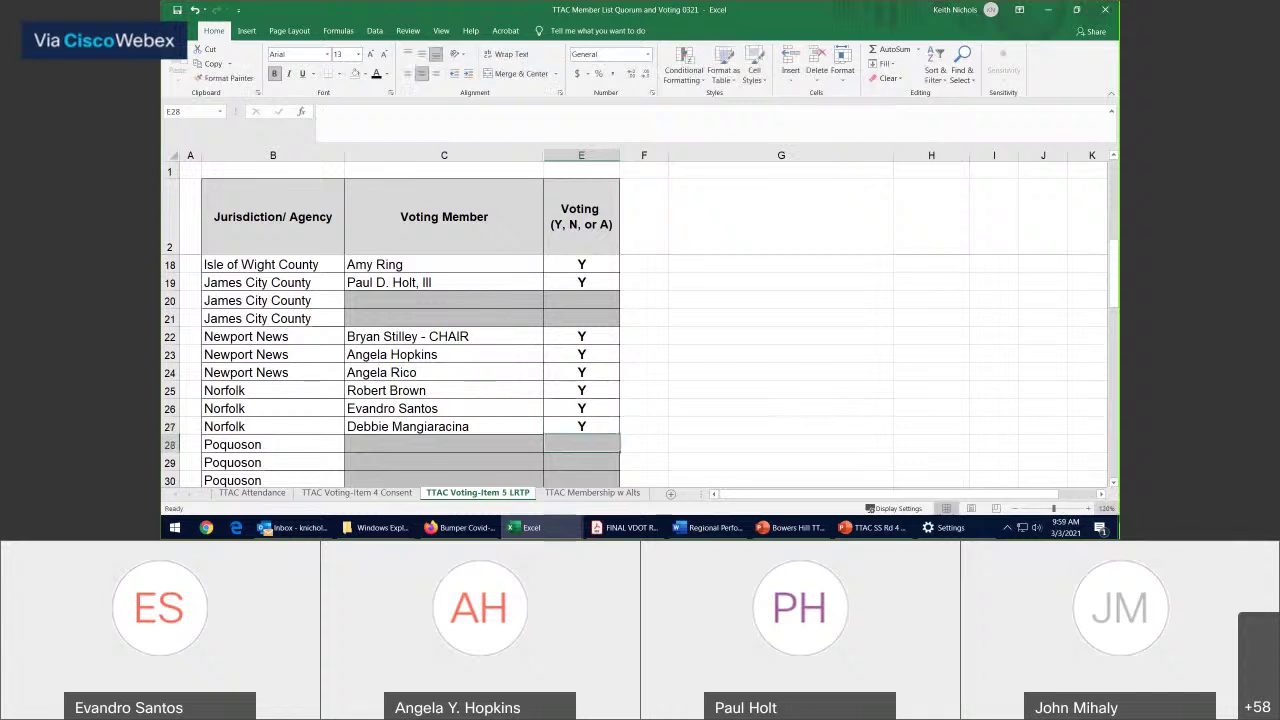
# Record Y votes for the Portsmouth member in E31 and the Southampton member in E34.
pyautogui.click(1113, 483)
pyautogui.click(1113, 483)
pyautogui.scroll(-7, 1113, 483)
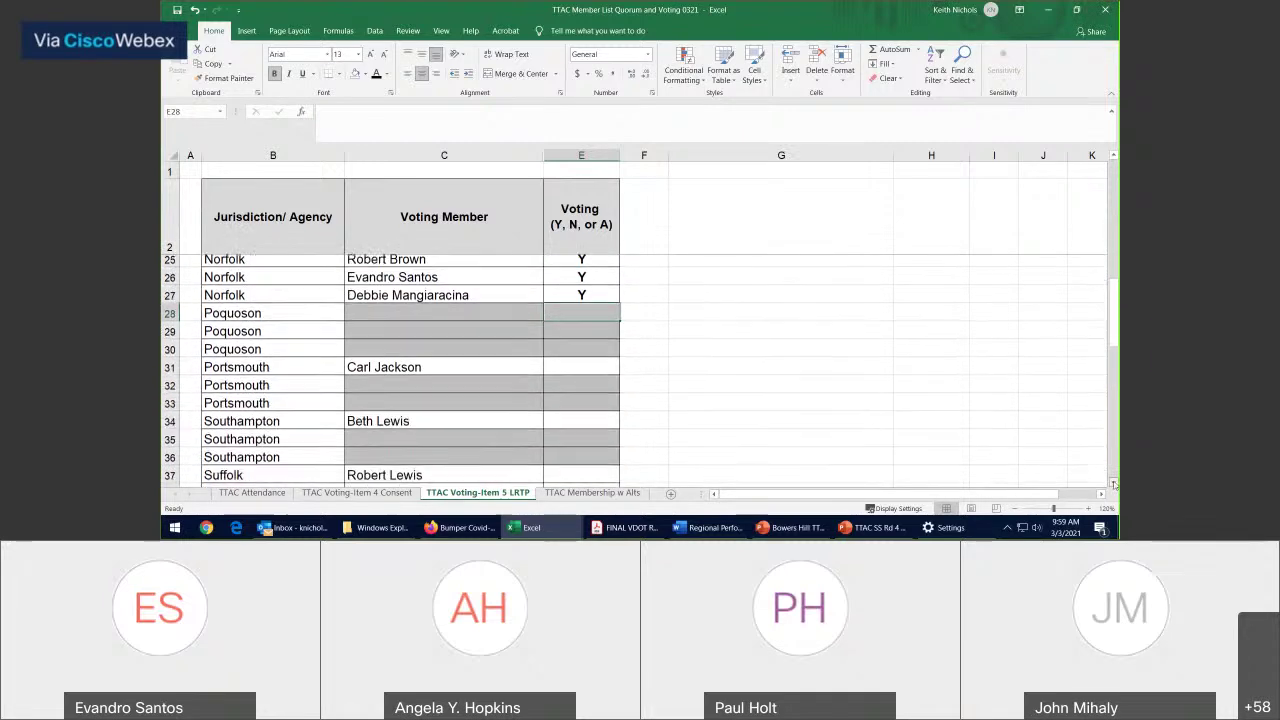
pyautogui.click(597, 337)
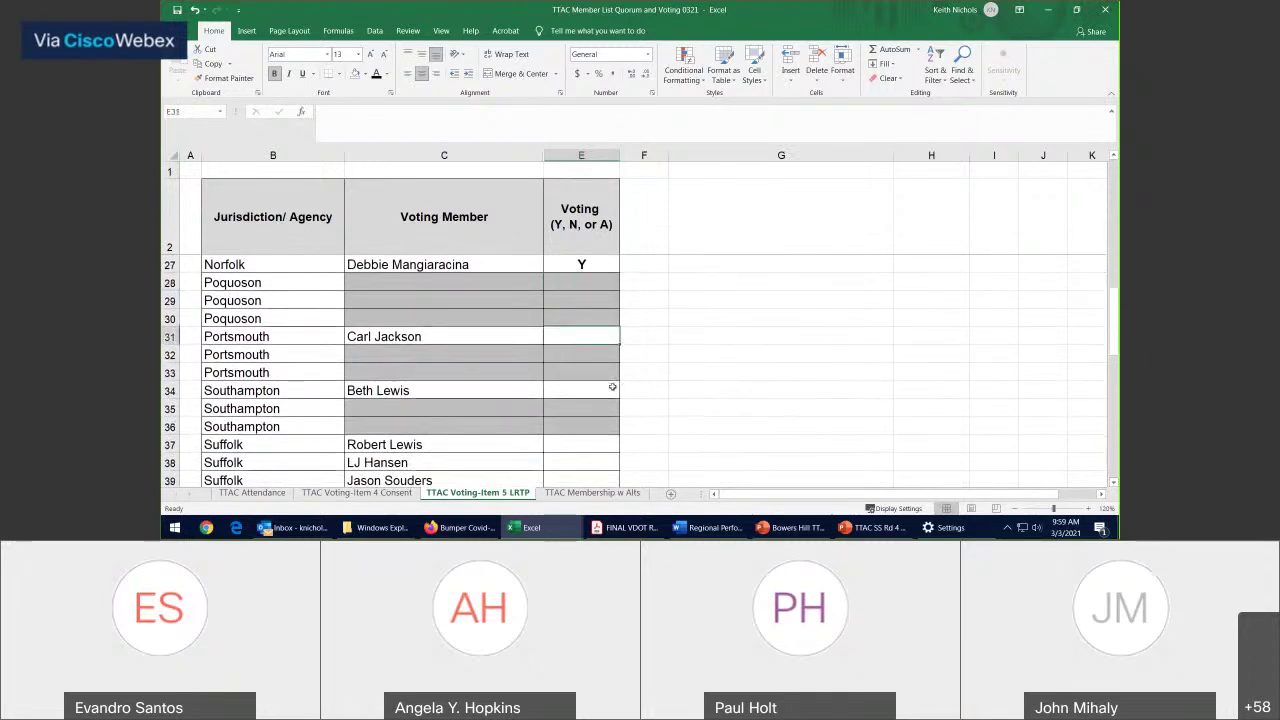
pyautogui.write('Y')
pyautogui.click(597, 390)
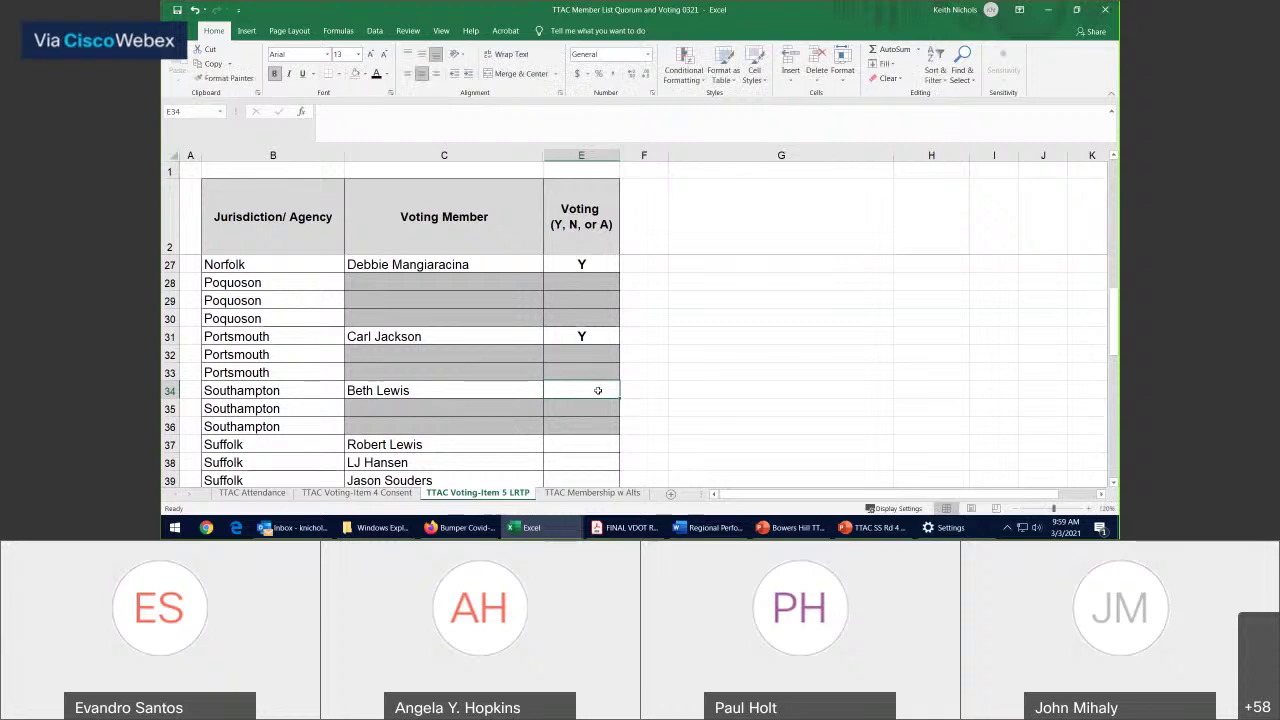
pyautogui.write('Y')
# Record Y votes for the first and third Suffolk members in E37 and E39, skipping E38.
pyautogui.click(598, 442)
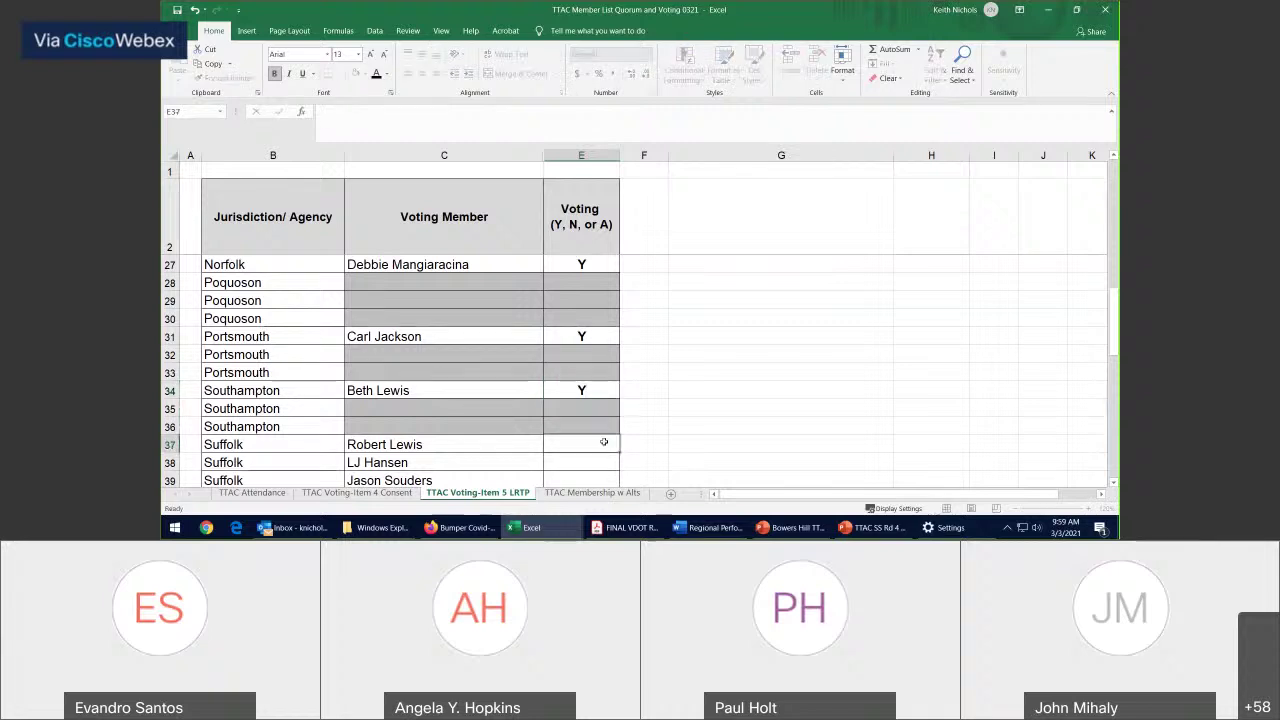
pyautogui.scroll(-1, 783, 450)
pyautogui.scroll(-2, 783, 449)
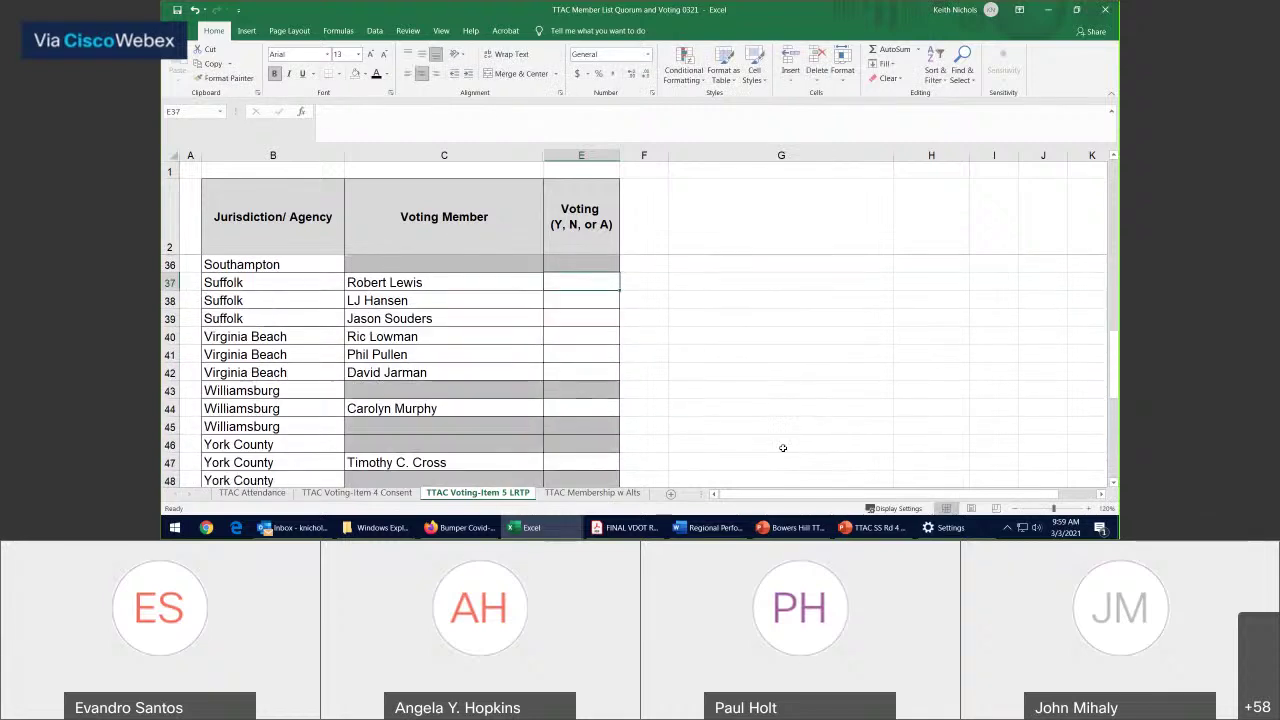
pyautogui.write('Y')
pyautogui.click(599, 296)
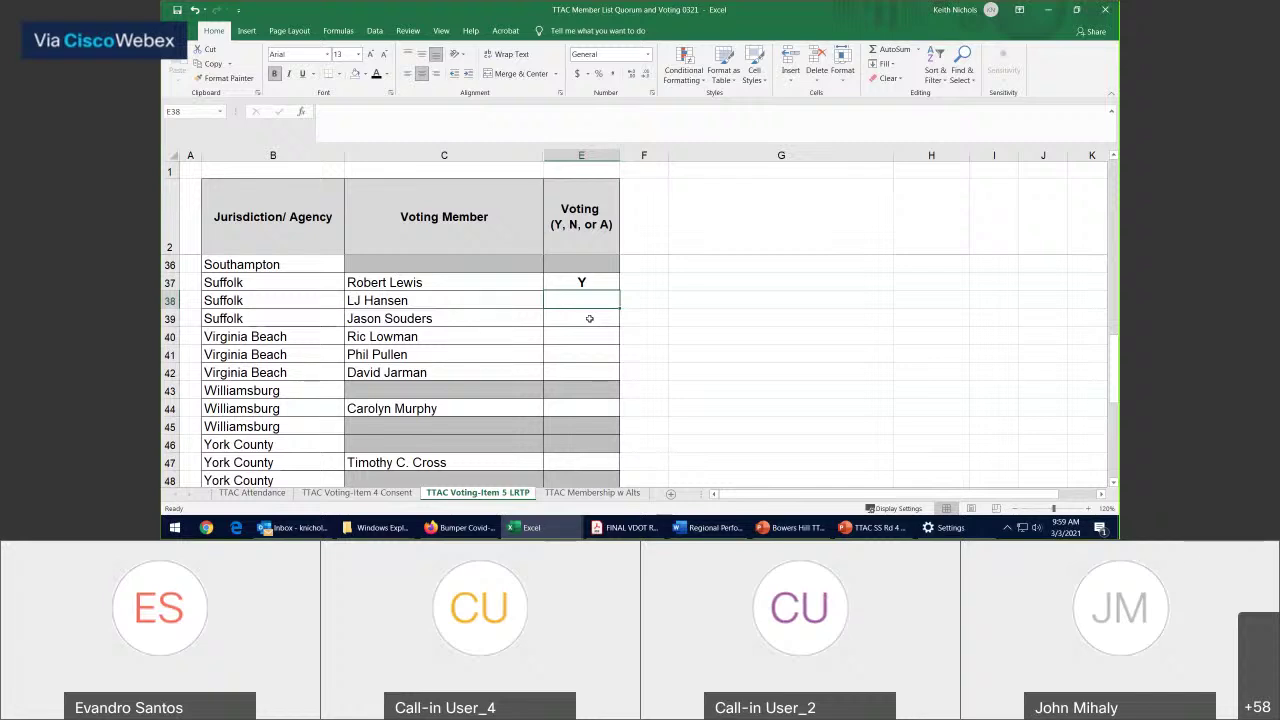
pyautogui.click(590, 318)
pyautogui.write('Y')
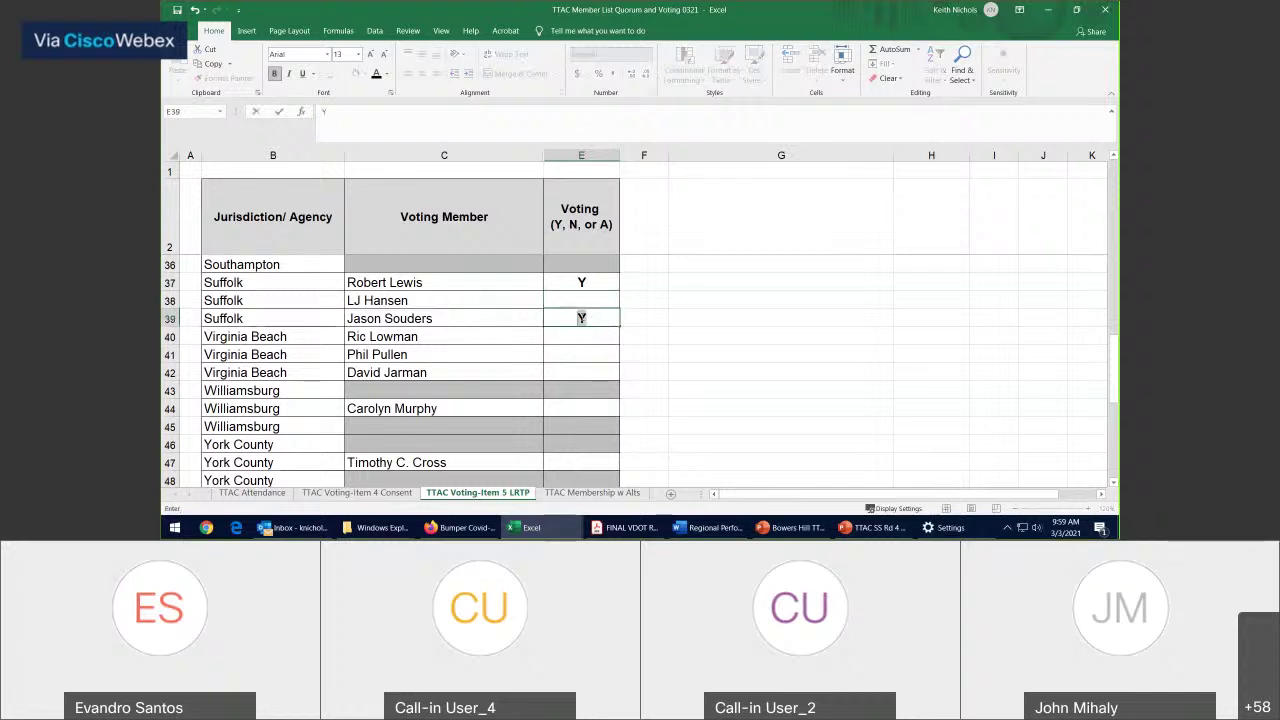
# Record Y votes for the three Virginia Beach members in E40:E42.
pyautogui.click(591, 330)
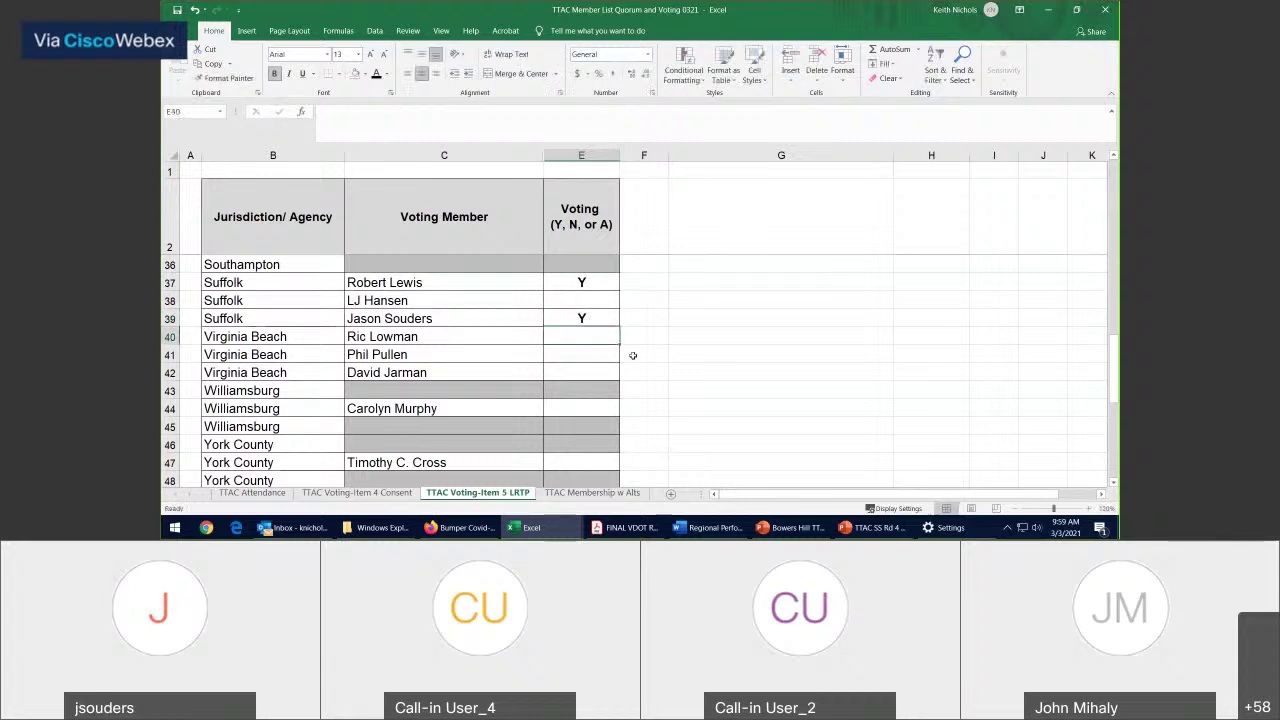
pyautogui.write('Y')
pyautogui.click(594, 348)
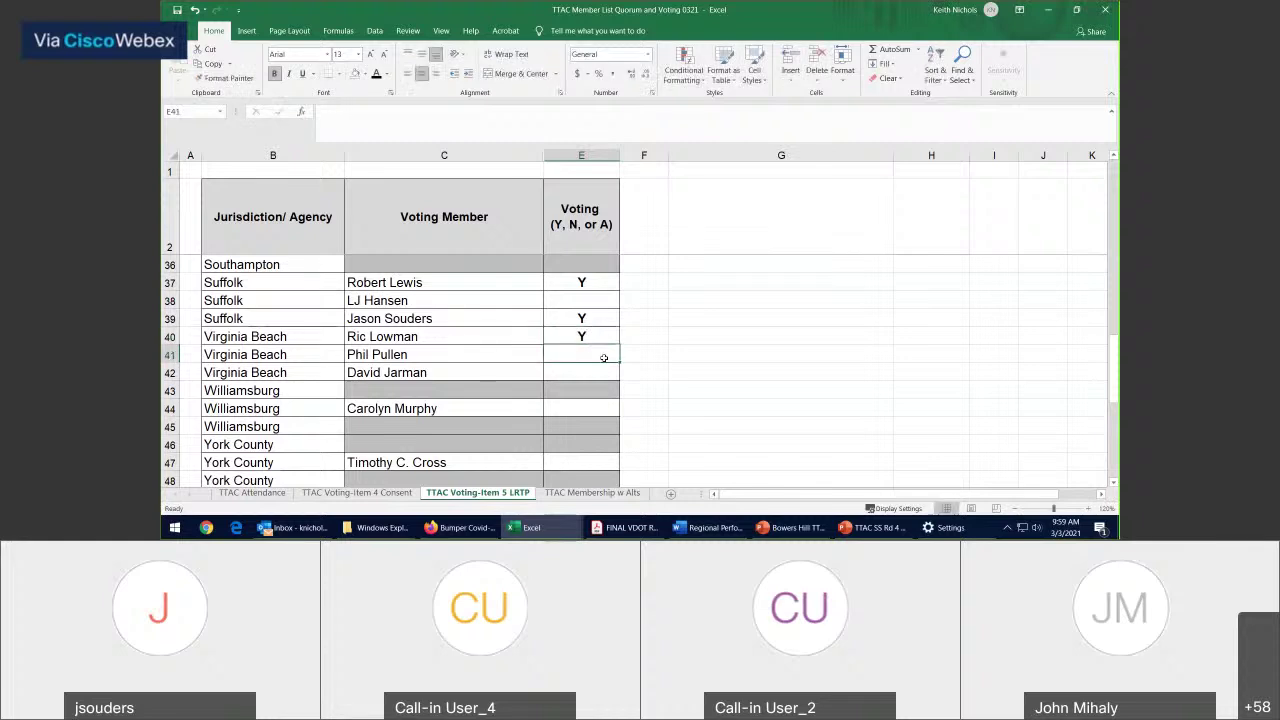
pyautogui.write('Y')
pyautogui.click(601, 372)
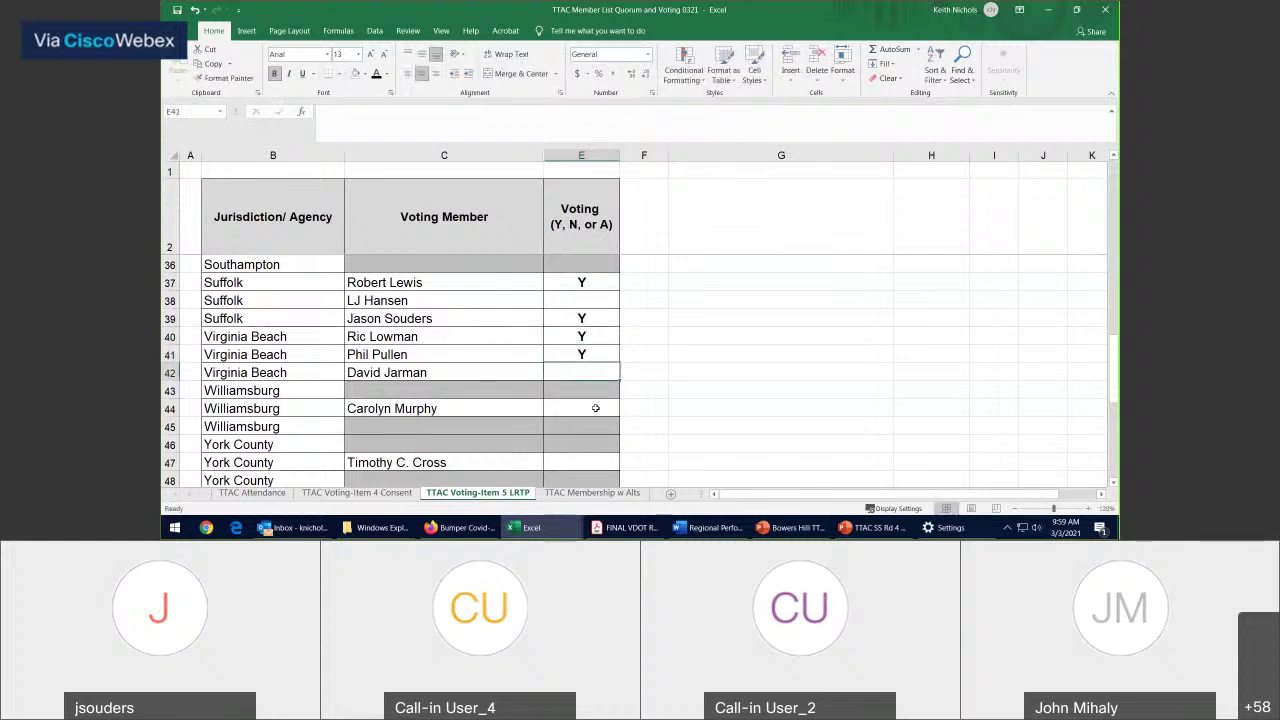
pyautogui.write('Y')
# Skip Williamsburg in E44 and record Y votes for York County (E47), Hampton Roads Transit (E49) and the Williamsburg Area Transit member (E50).
pyautogui.click(594, 408)
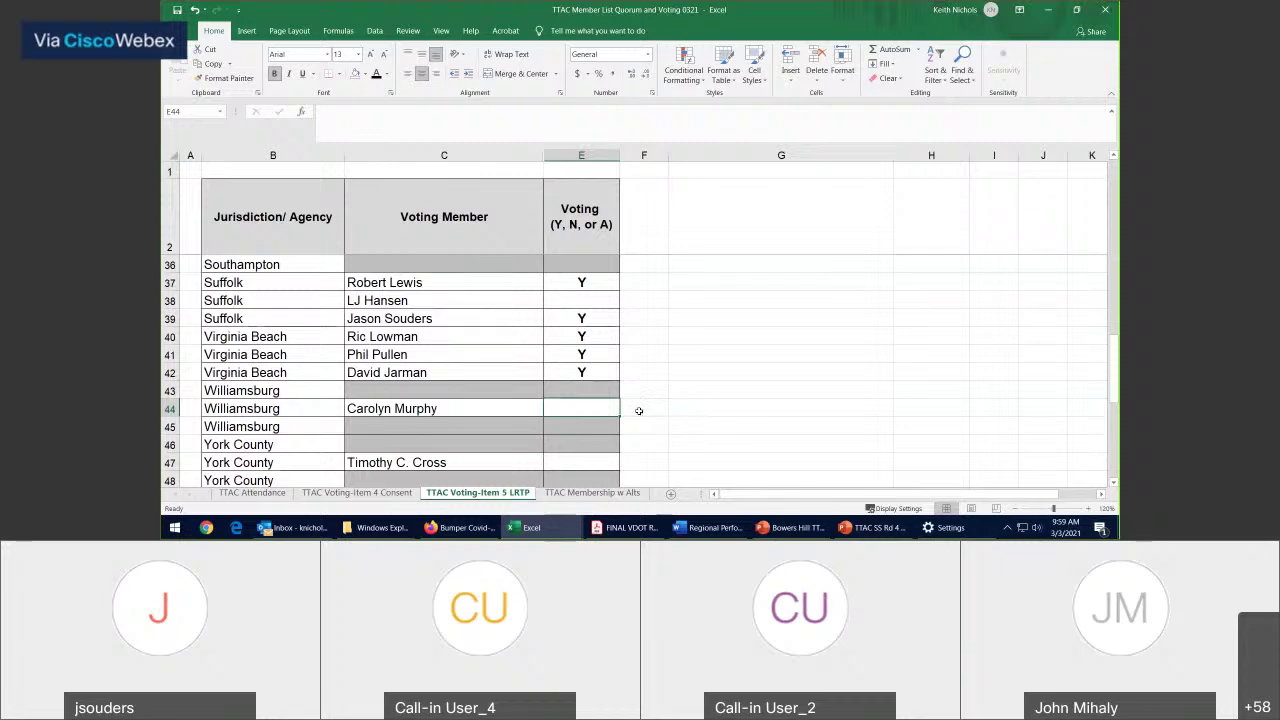
pyautogui.scroll(-3, 638, 410)
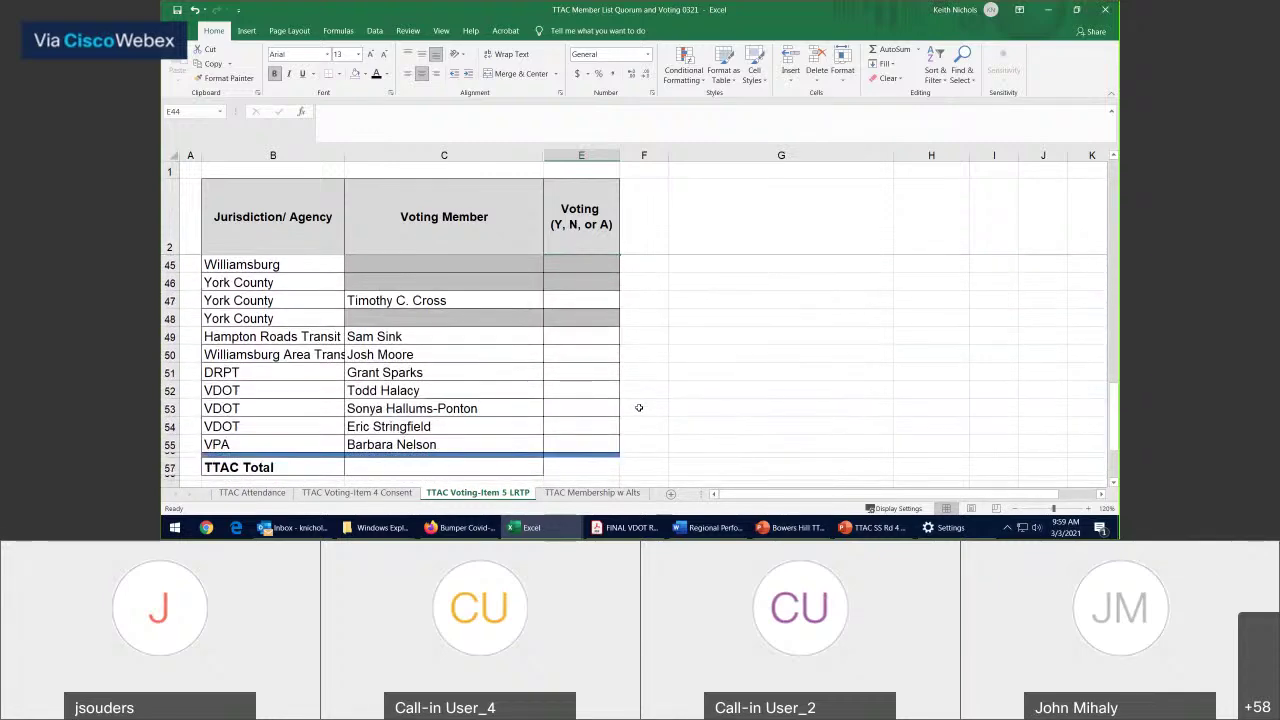
pyautogui.scroll(1, 638, 407)
pyautogui.click(574, 357)
pyautogui.write('Y')
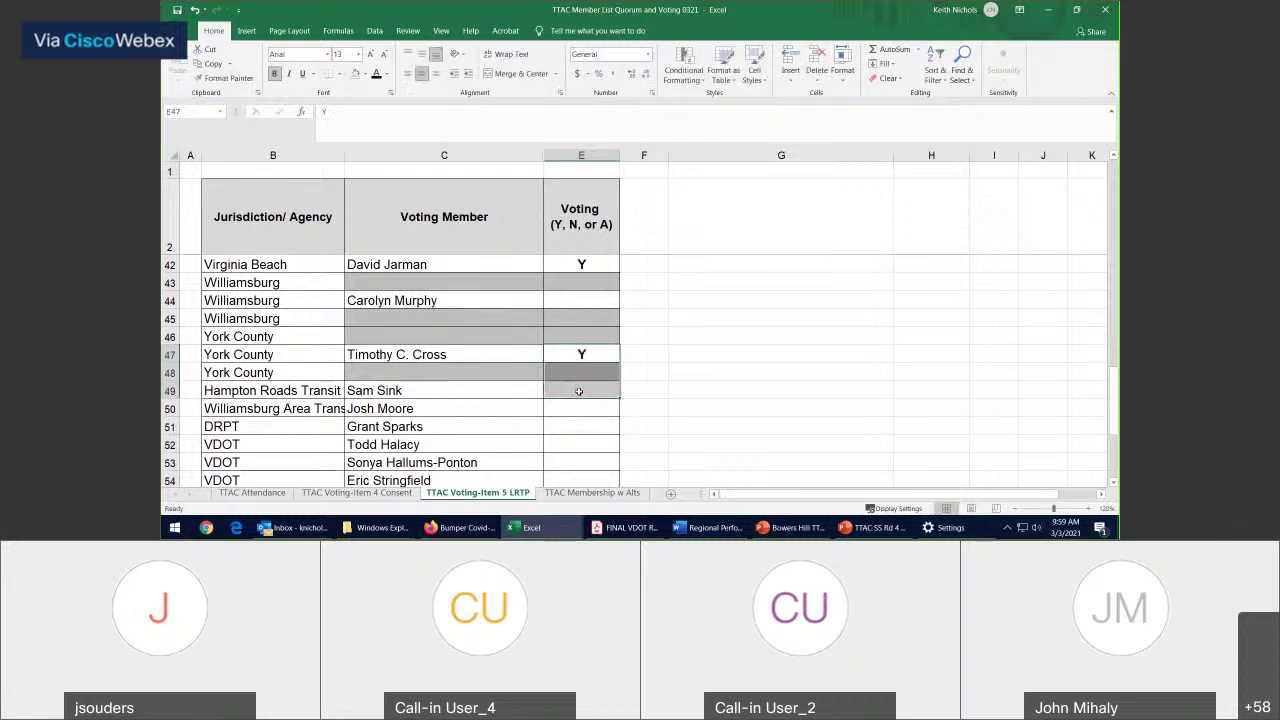
pyautogui.click(578, 391)
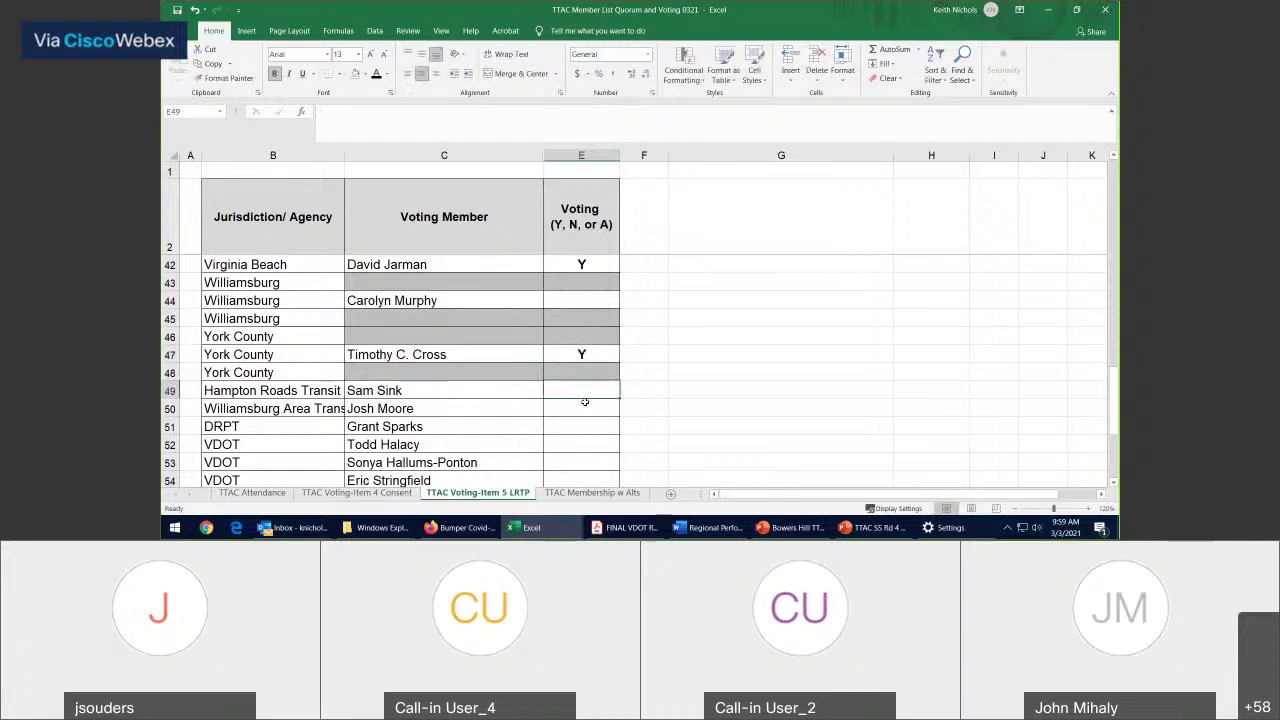
pyautogui.write('Y')
pyautogui.click(584, 406)
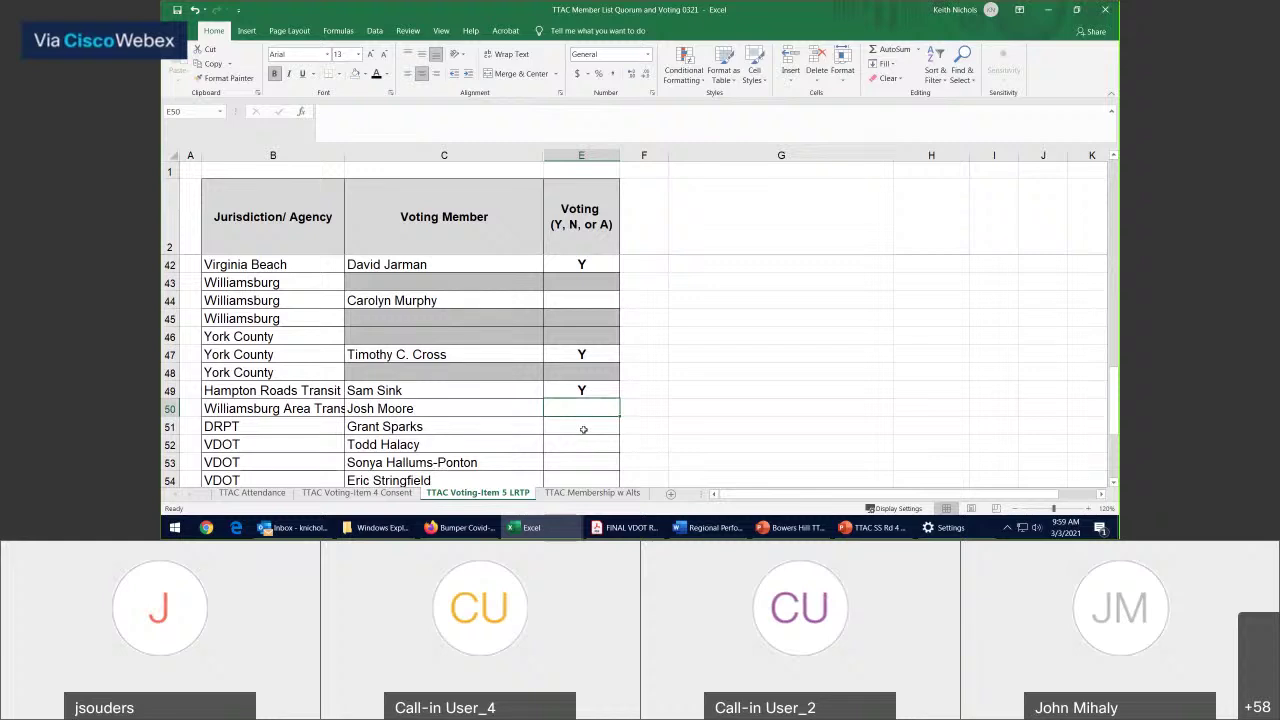
pyautogui.write('Y')
pyautogui.press('Return')
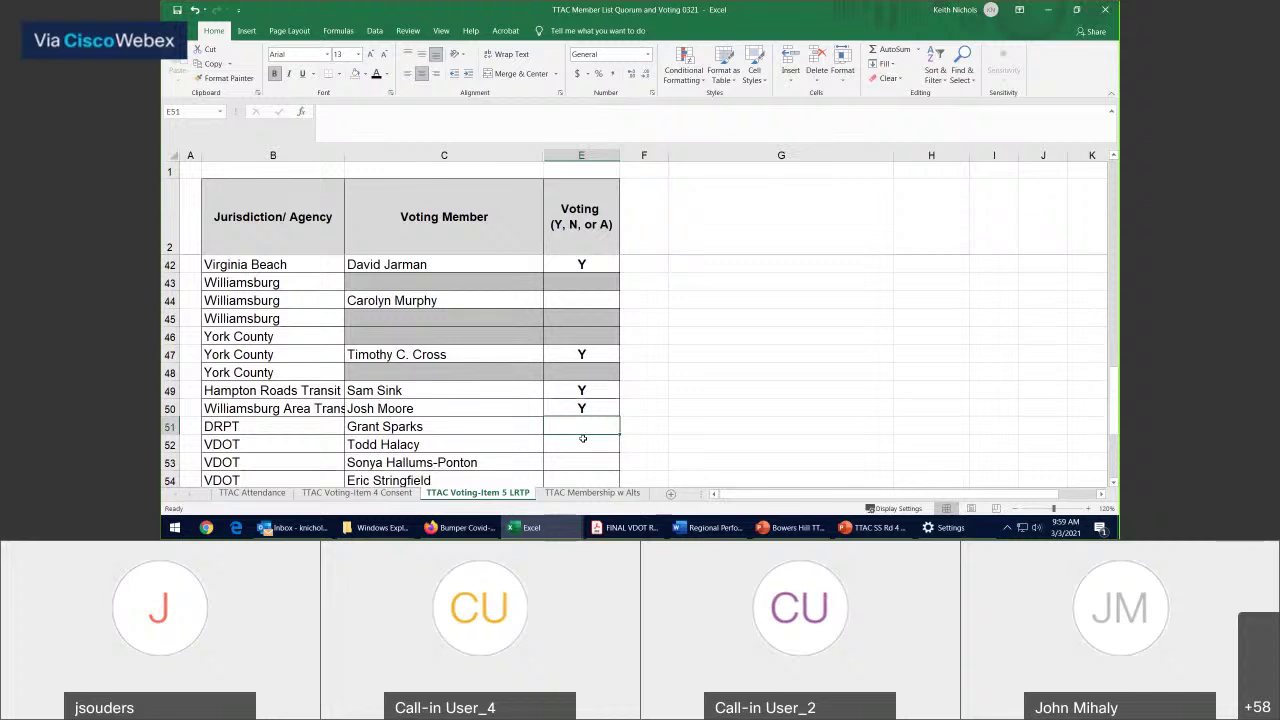
# Record Y votes for the first and third VDOT members in E52 and E54, skipping DRPT in E51 and the VDOT member in E53.
pyautogui.click(583, 438)
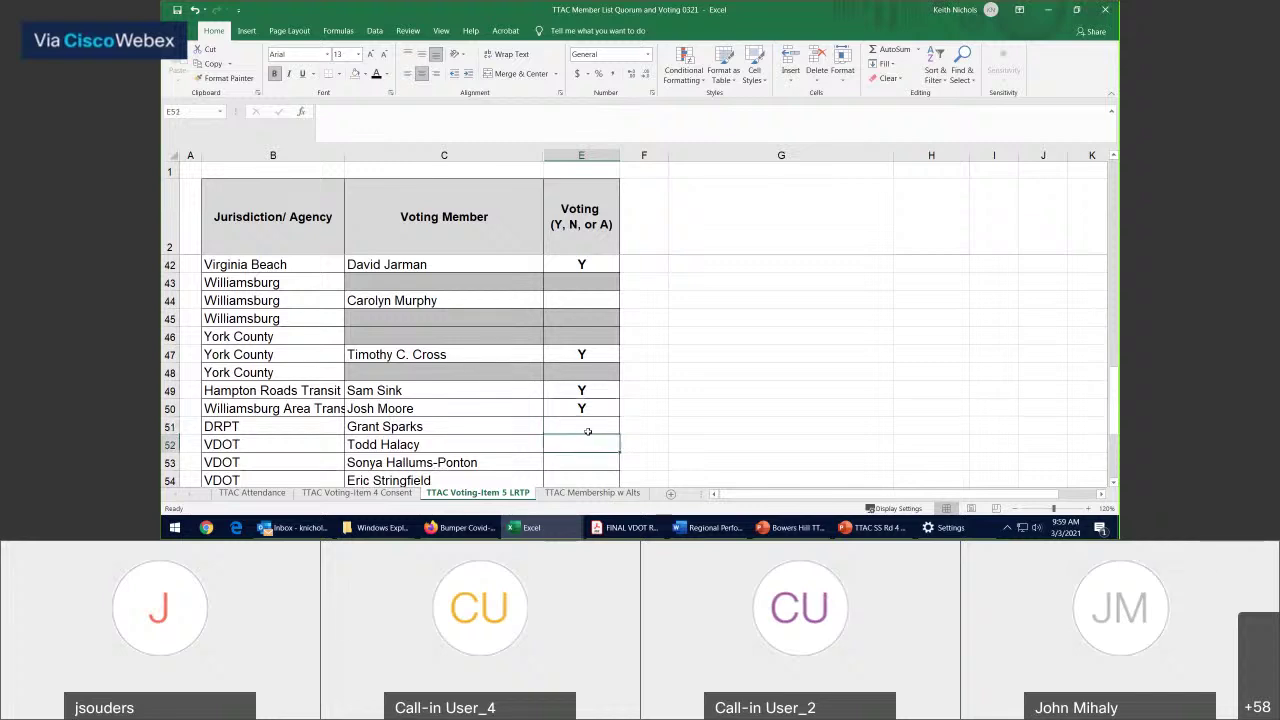
pyautogui.click(1113, 482)
pyautogui.scroll(-2, 640, 362)
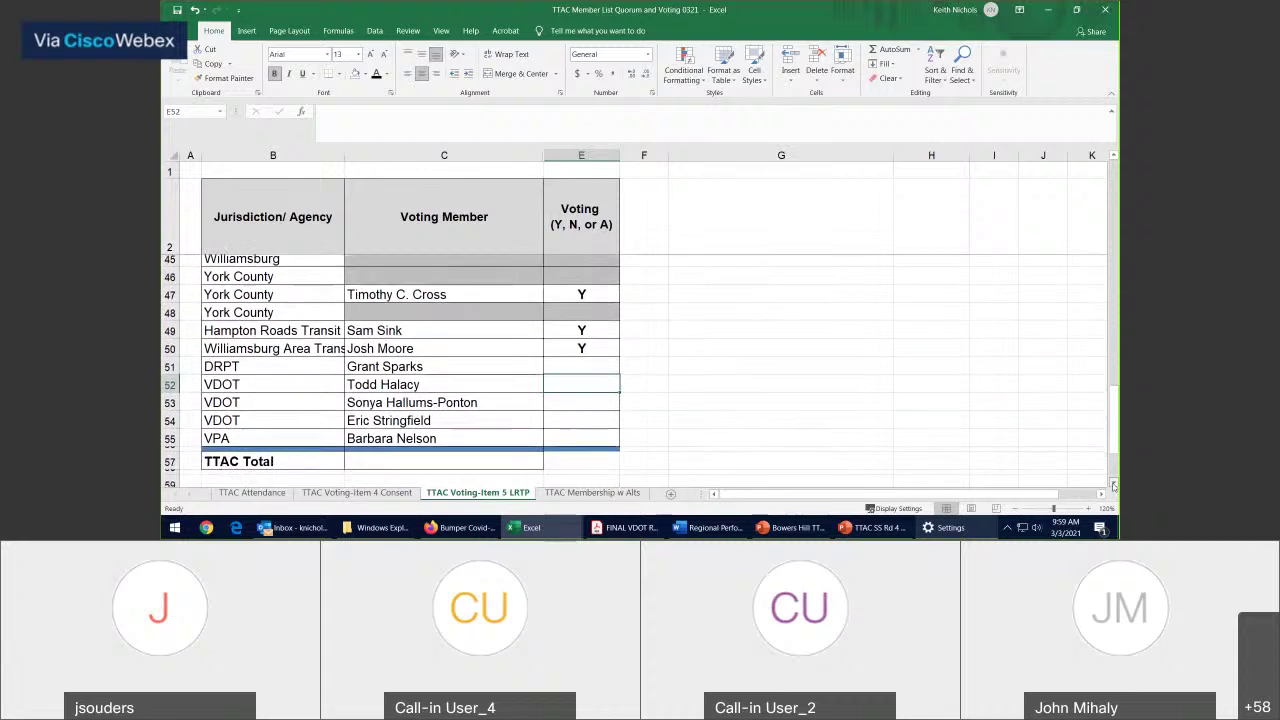
pyautogui.write('Y')
pyautogui.click(594, 368)
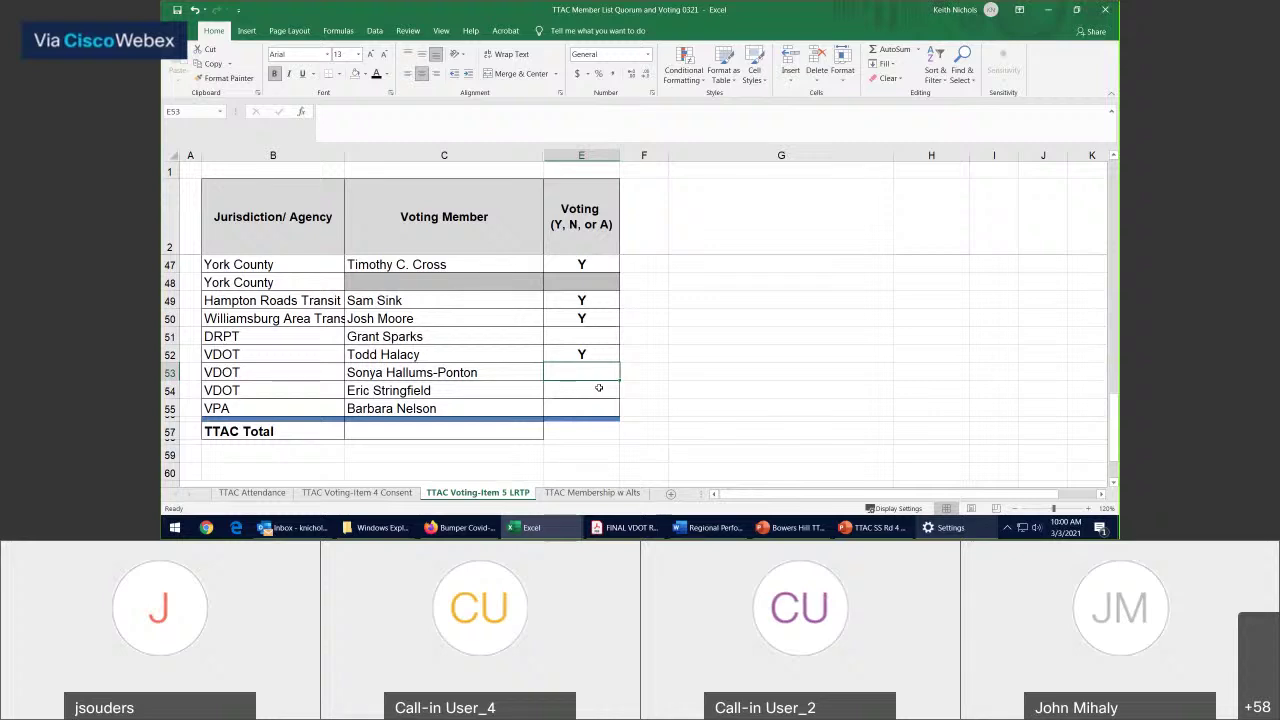
pyautogui.click(599, 388)
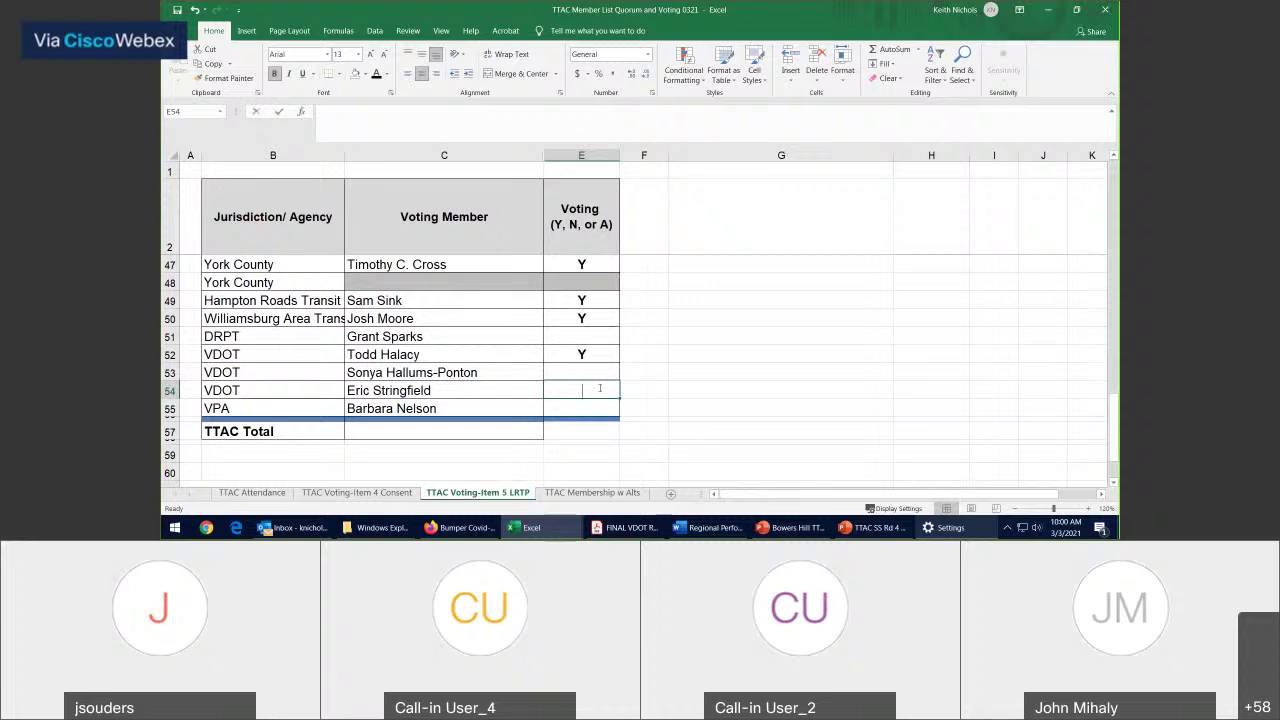
pyautogui.write('Y')
pyautogui.click(590, 413)
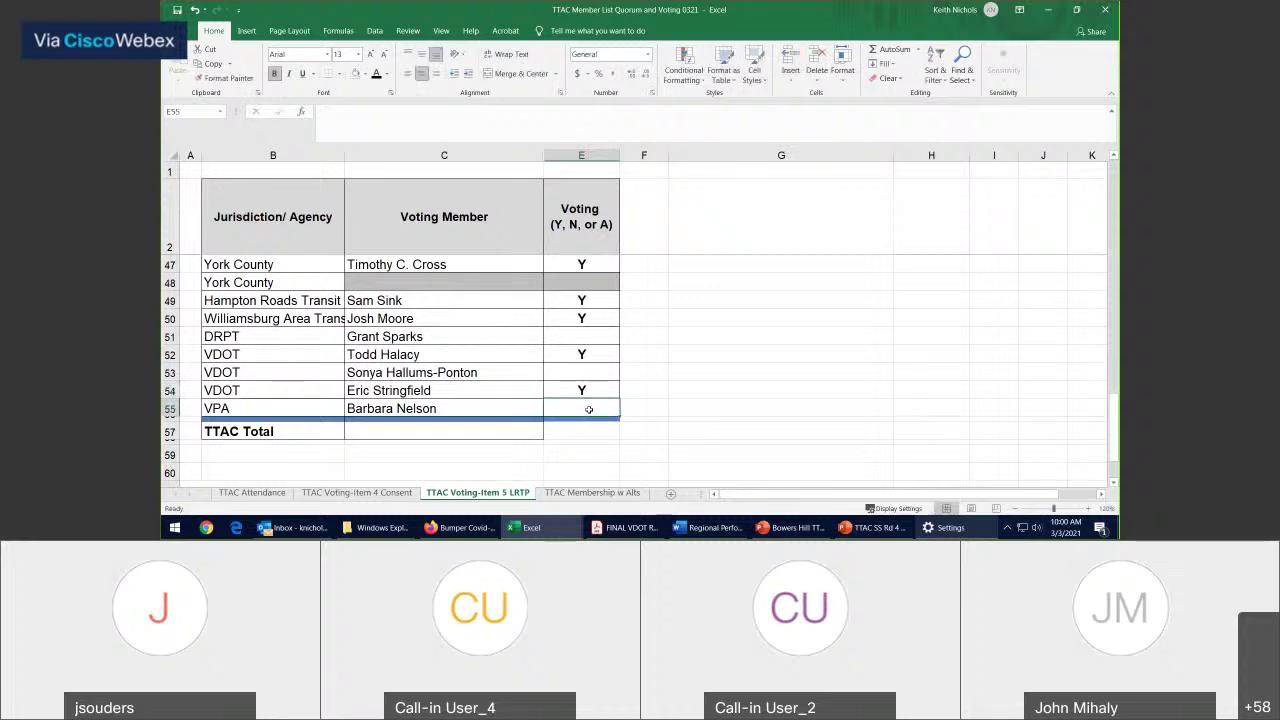
# Record Y votes for the VPA member in E55 and the Williamsburg member in E44.
pyautogui.write('Y')
pyautogui.click(592, 373)
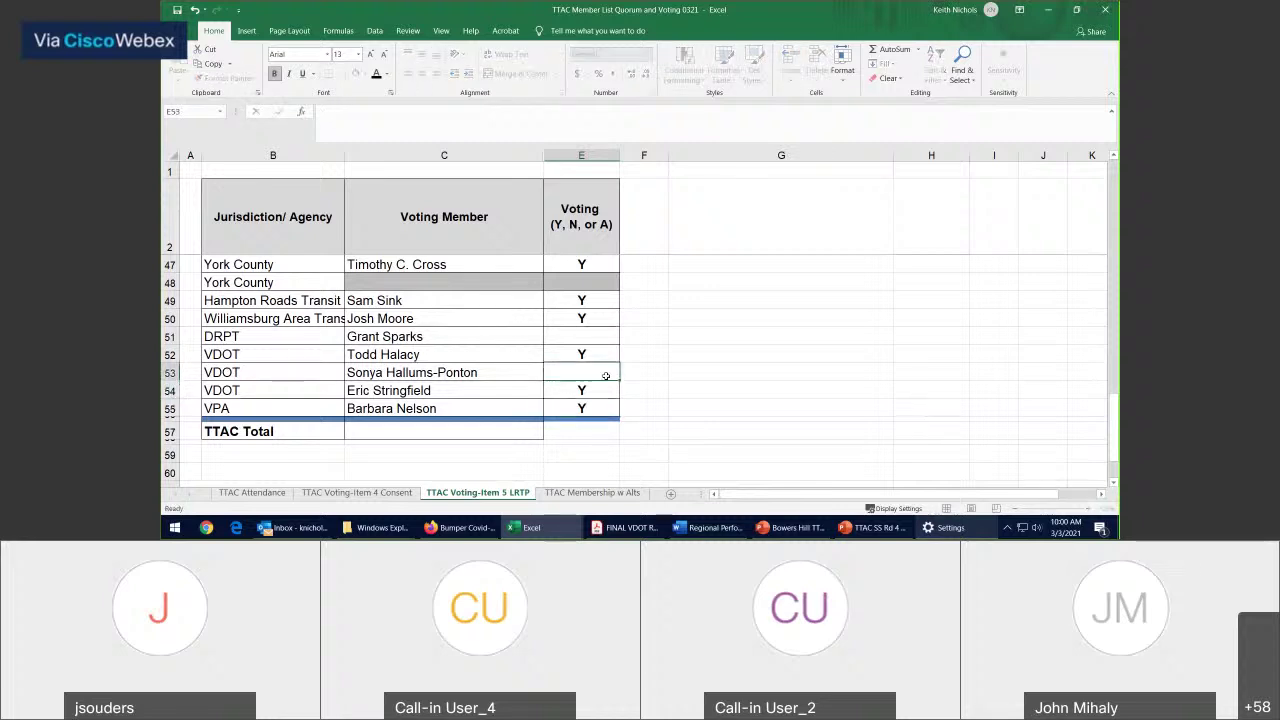
pyautogui.scroll(5, 1114, 160)
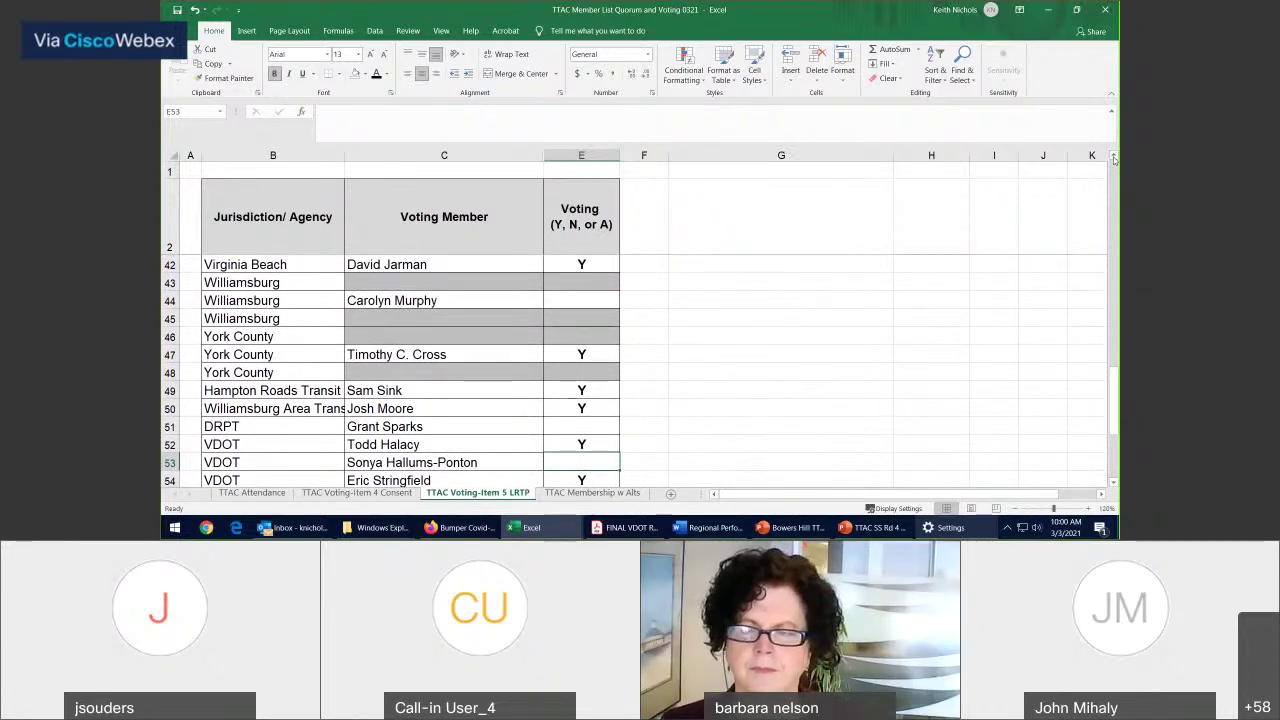
pyautogui.click(1114, 160)
pyautogui.scroll(2, 1114, 160)
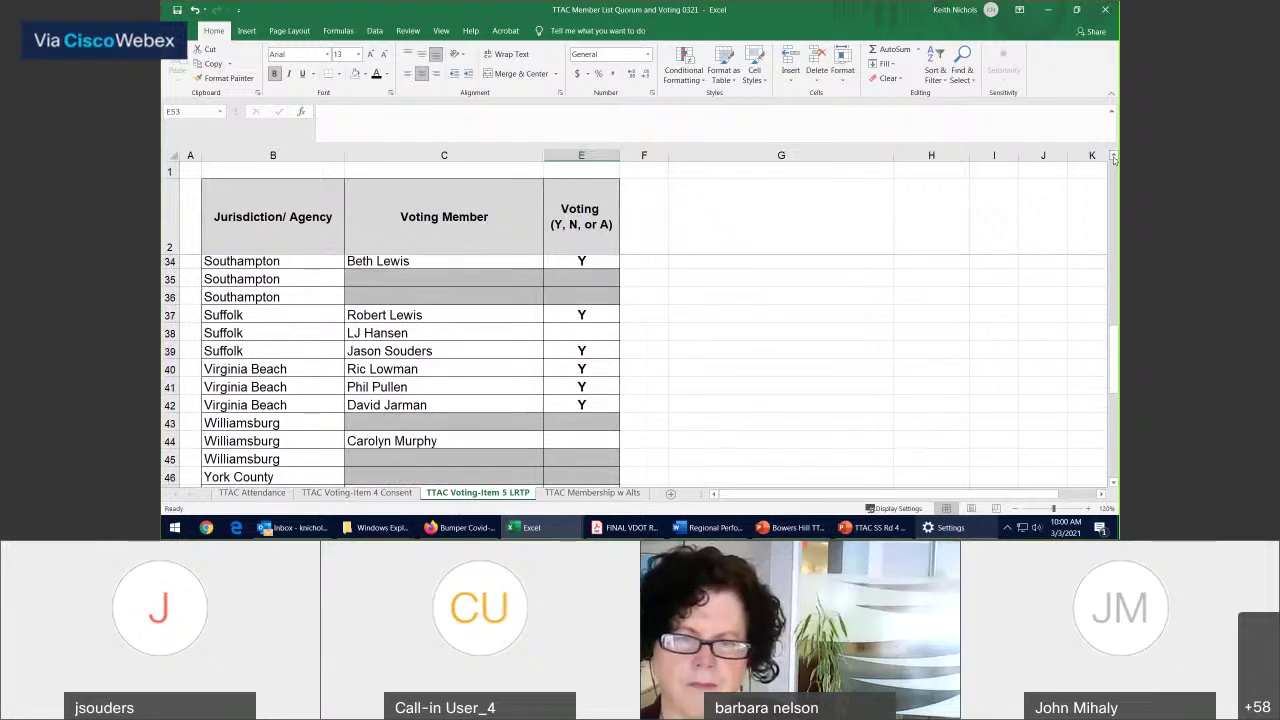
pyautogui.click(605, 443)
pyautogui.write('Y')
# Record a Y vote for the second Suffolk member in E38.
pyautogui.click(596, 332)
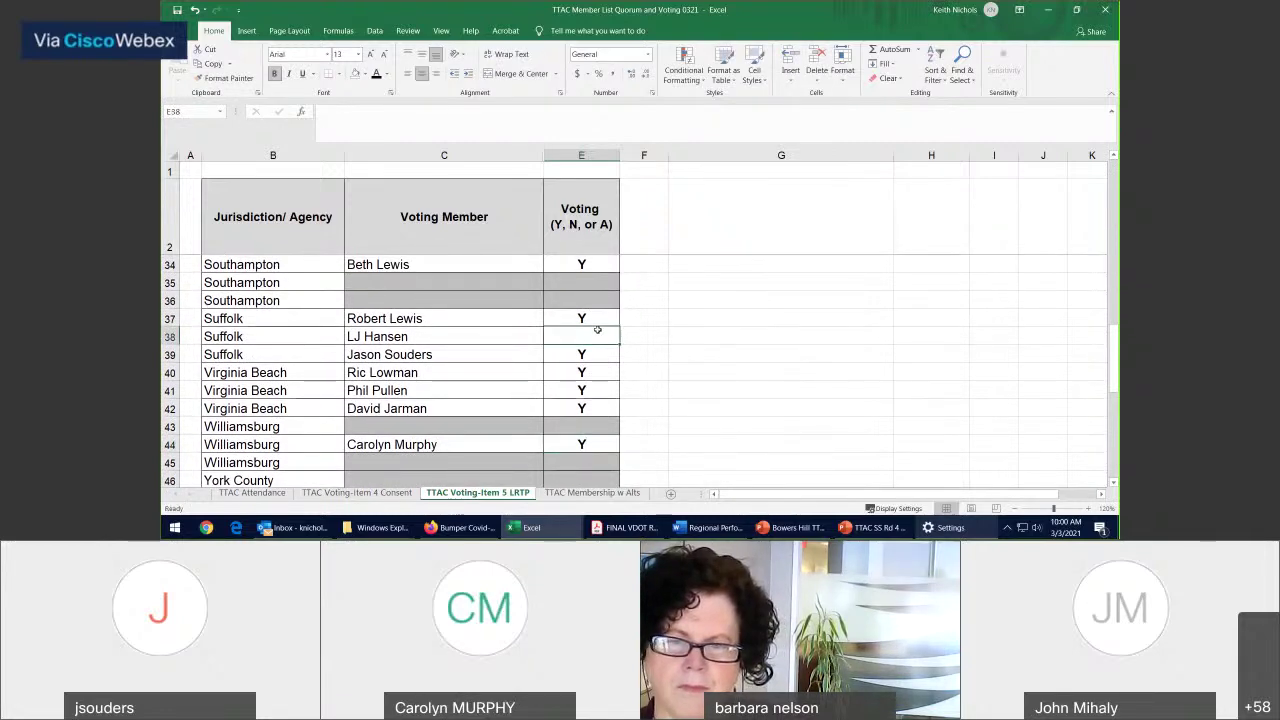
pyautogui.click(1114, 486)
pyautogui.click(1114, 486)
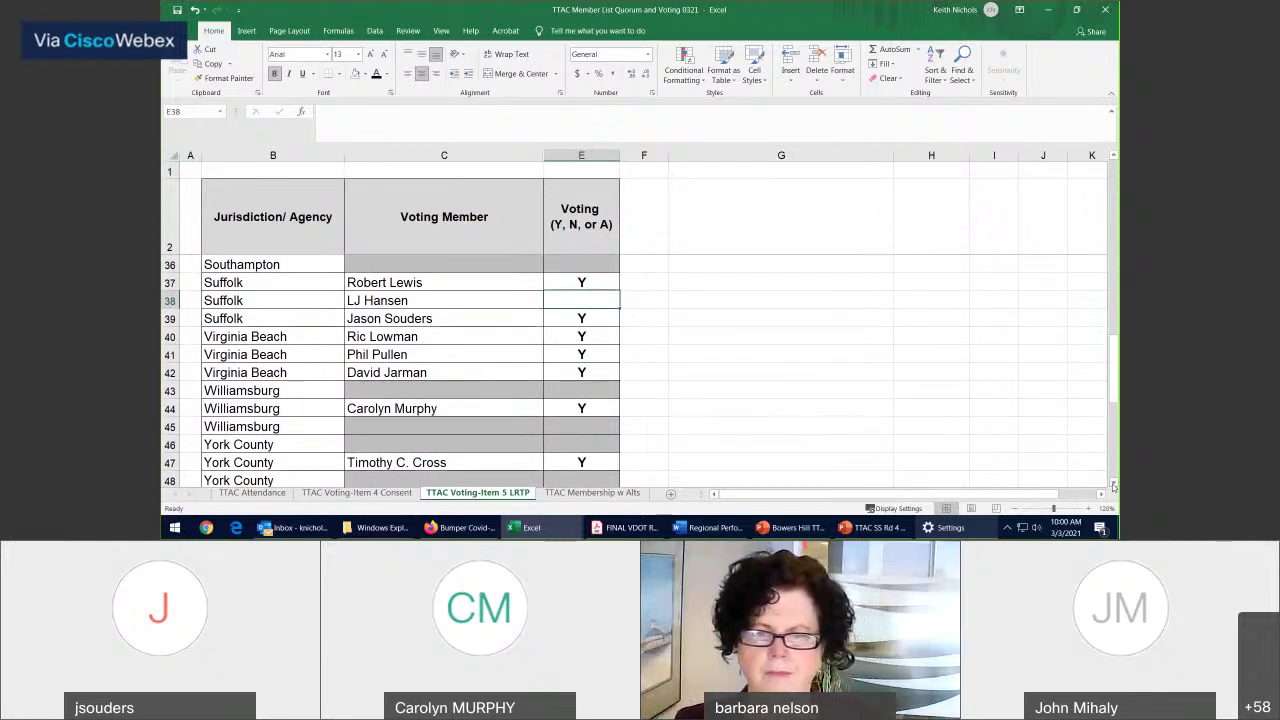
pyautogui.write('Y')
pyautogui.click(742, 402)
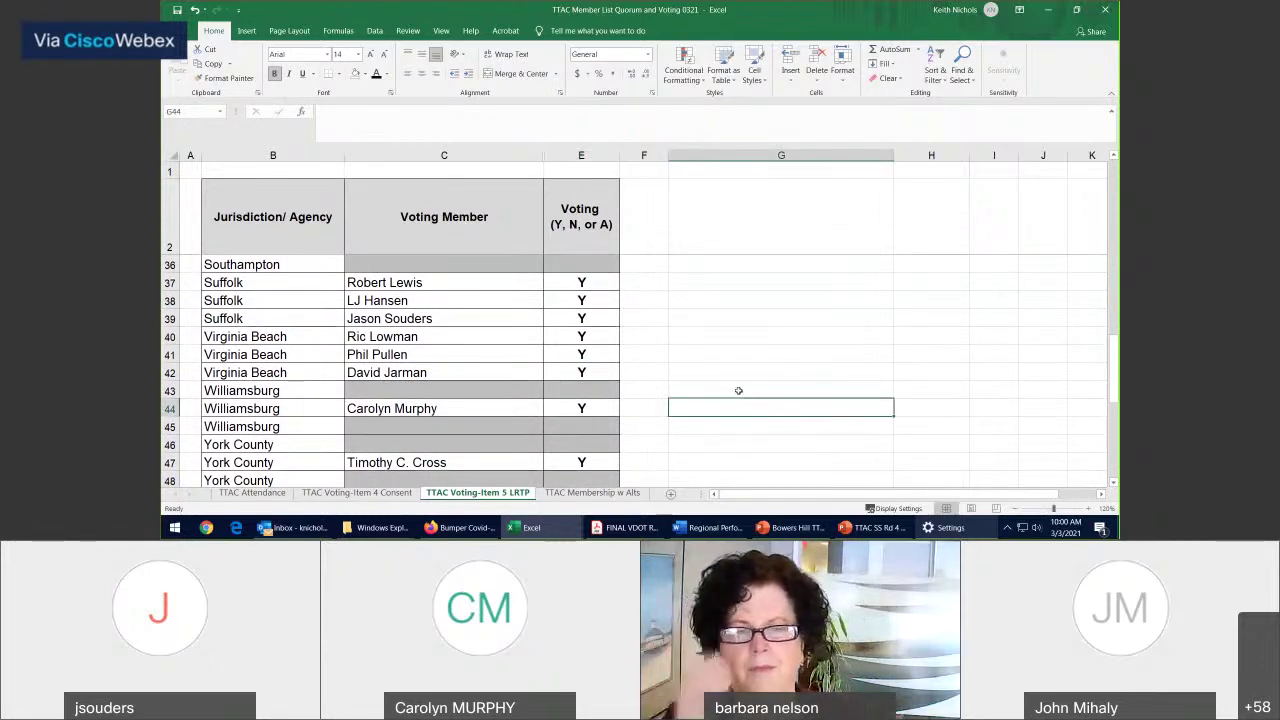
# Check the DRPT entry in E51 and the second VDOT entry in E53, and review the Yes, No and Abstain tally beside the voting table.
pyautogui.scroll(-2, 1114, 486)
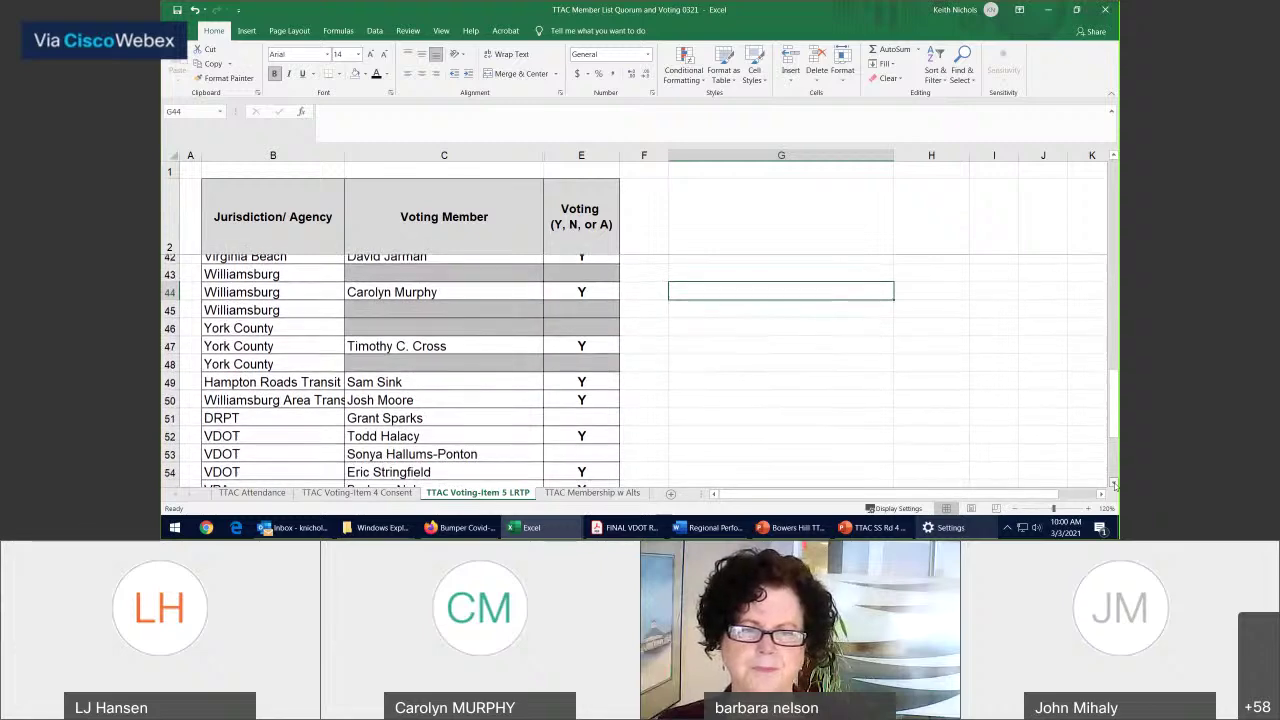
pyautogui.scroll(-1, 1114, 486)
pyautogui.moveTo(581, 354); pyautogui.dragTo(613, 362)
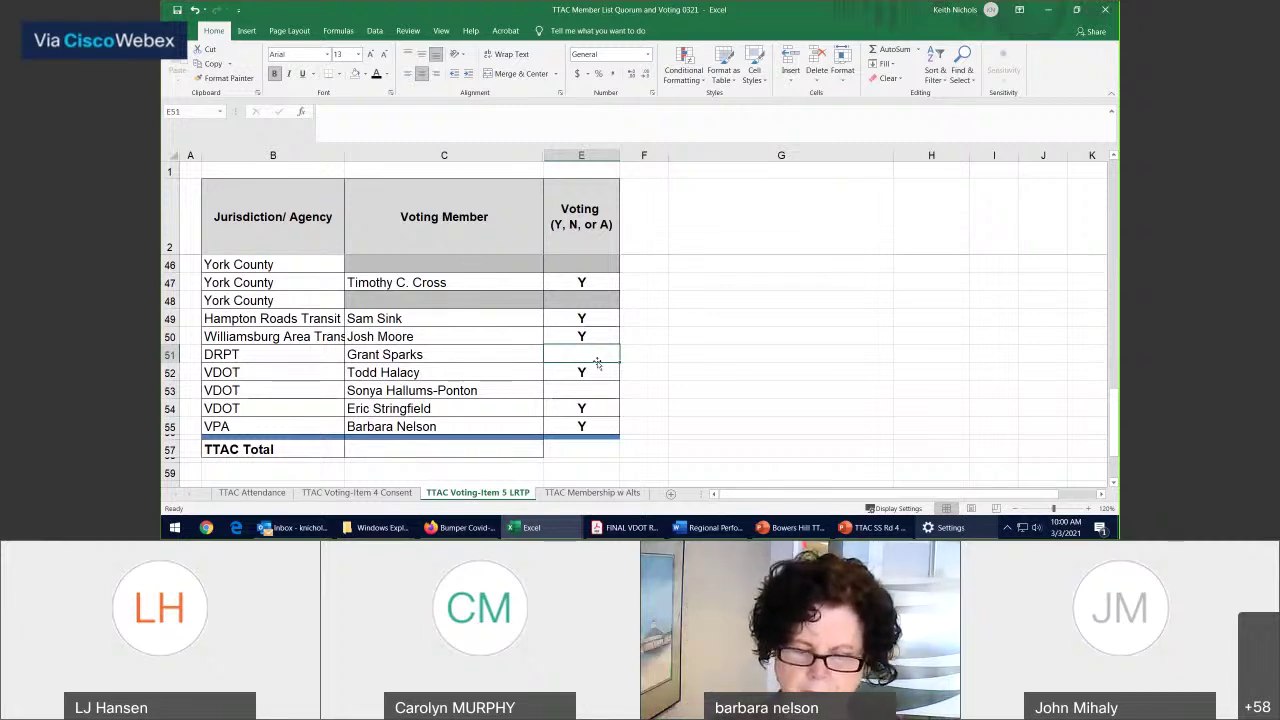
pyautogui.click(597, 384)
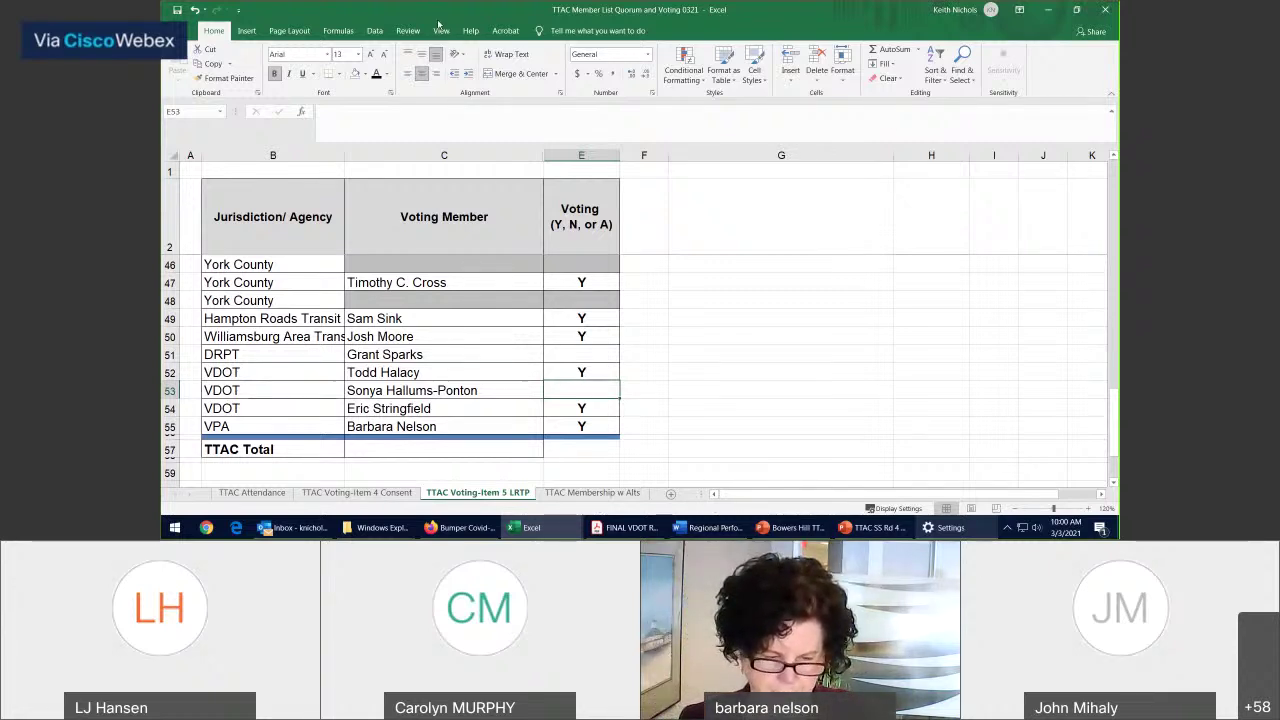
pyautogui.moveTo(1115, 403); pyautogui.dragTo(1110, 170)
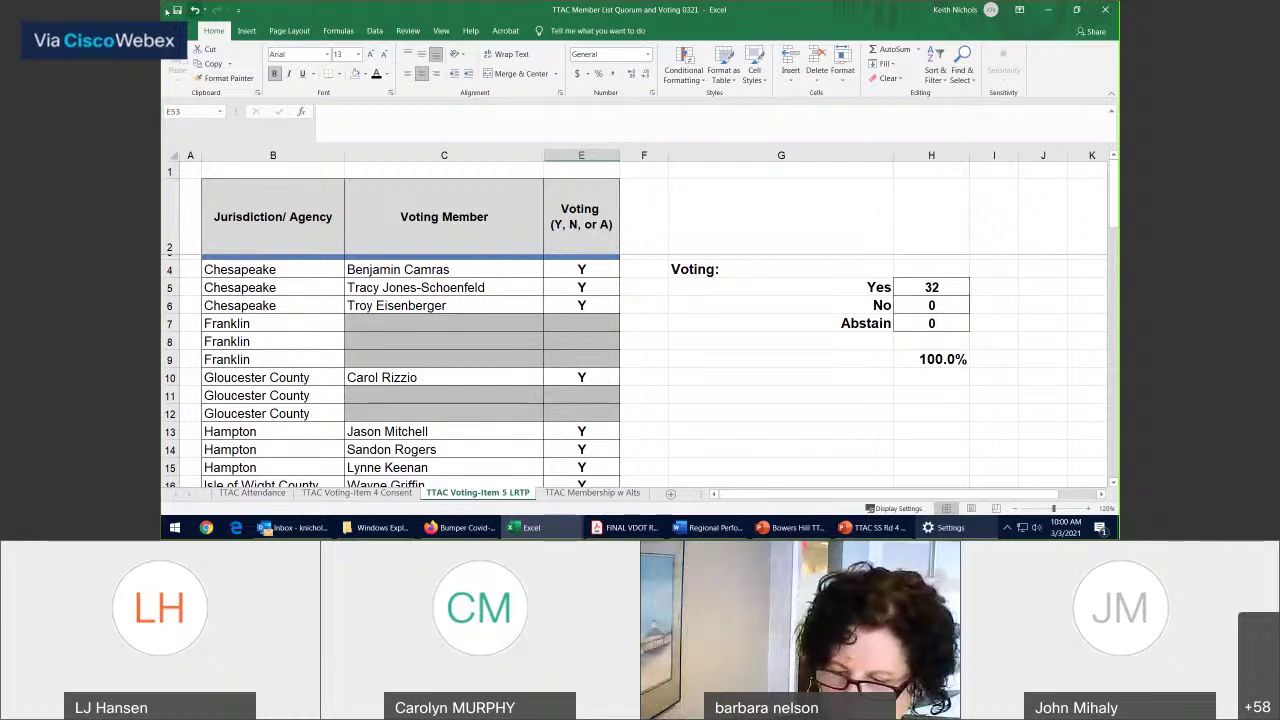